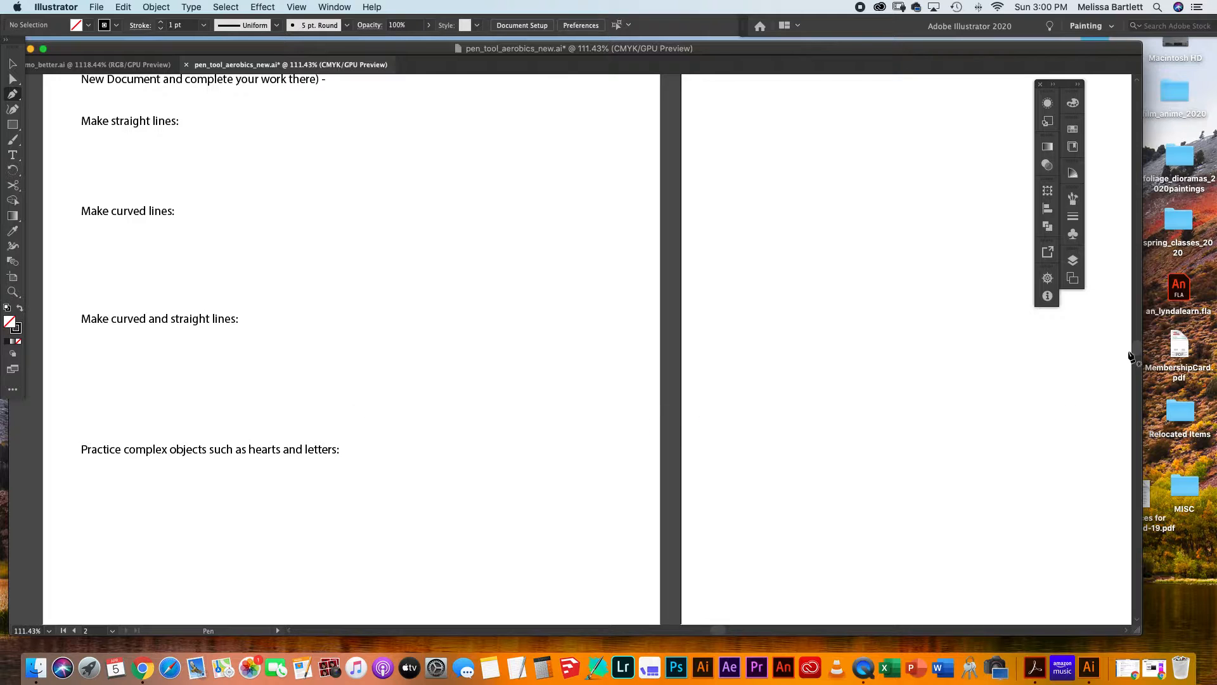
# Review the worksheet's exercise headings for straight lines, curved lines, combined lines and complex objects, plus the neighbouring work artboard
pyautogui.scroll(5, 1140, 342)
pyautogui.scroll(-3, 1141, 338)
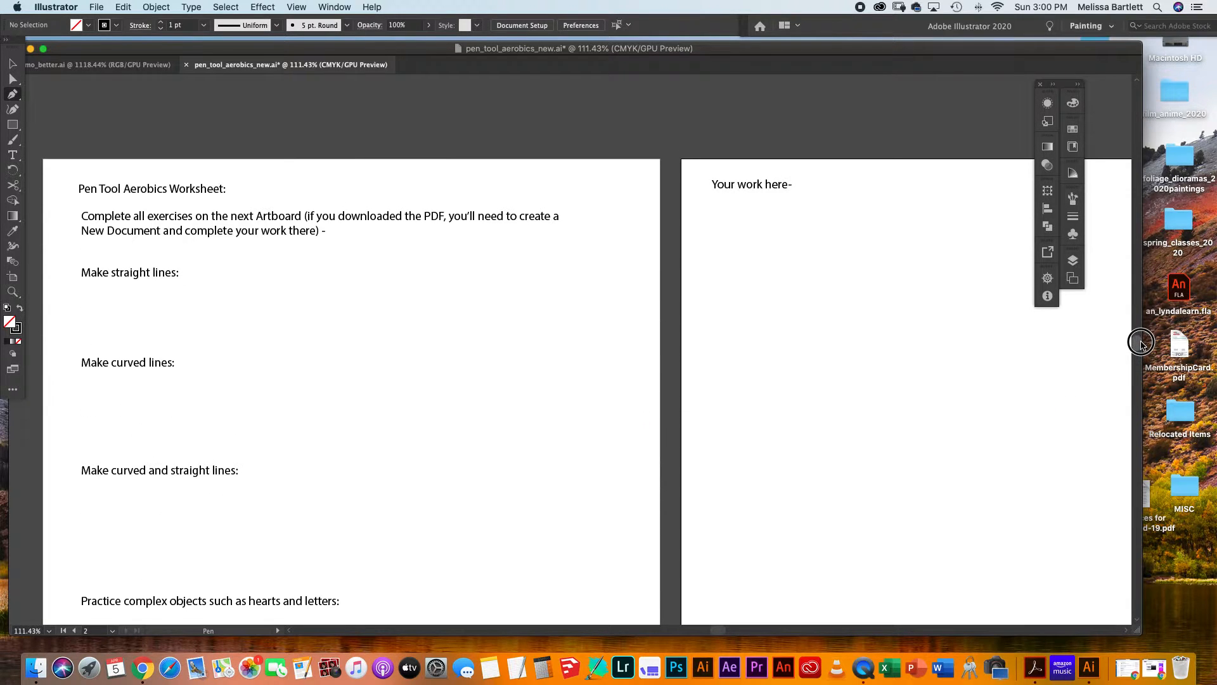
pyautogui.scroll(-8, 1141, 342)
pyautogui.scroll(3, 1141, 343)
pyautogui.scroll(-1, 1140, 347)
pyautogui.scroll(3, 1140, 347)
pyautogui.scroll(-2, 1139, 347)
pyautogui.scroll(1, 1140, 347)
pyautogui.scroll(-1, 1139, 347)
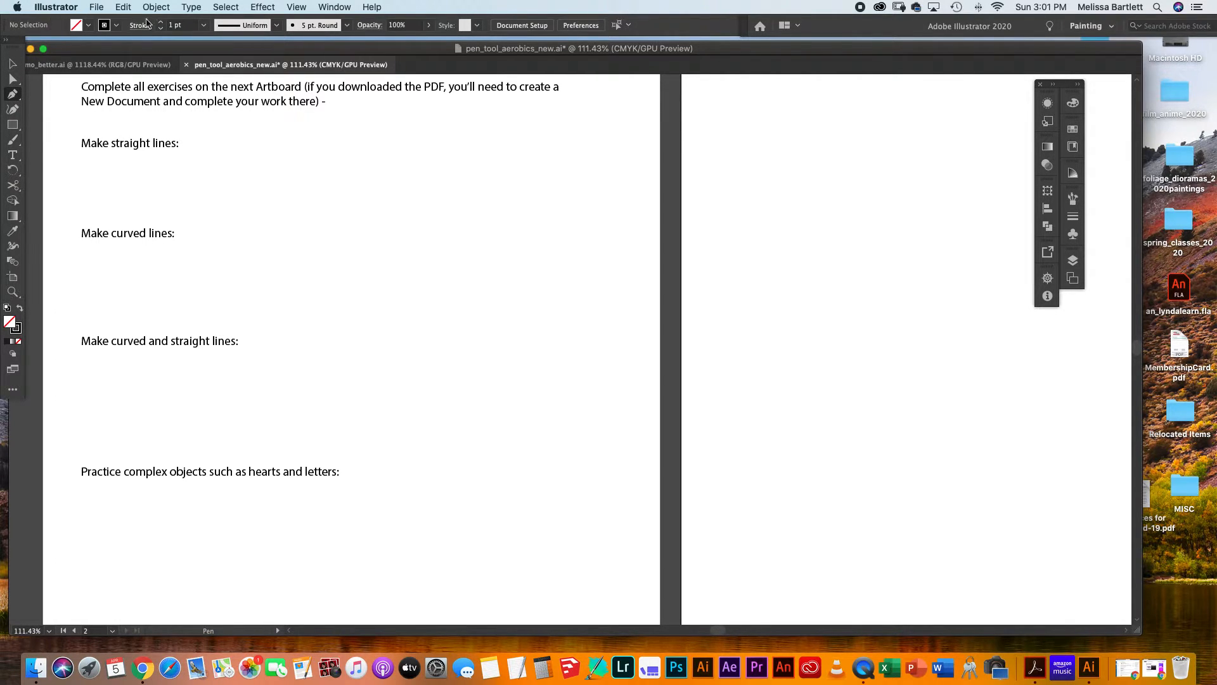
# Examine the fill swatches, stroke swatches and brush definitions available for new paths, leaving the settings as they are
pyautogui.click(88, 25)
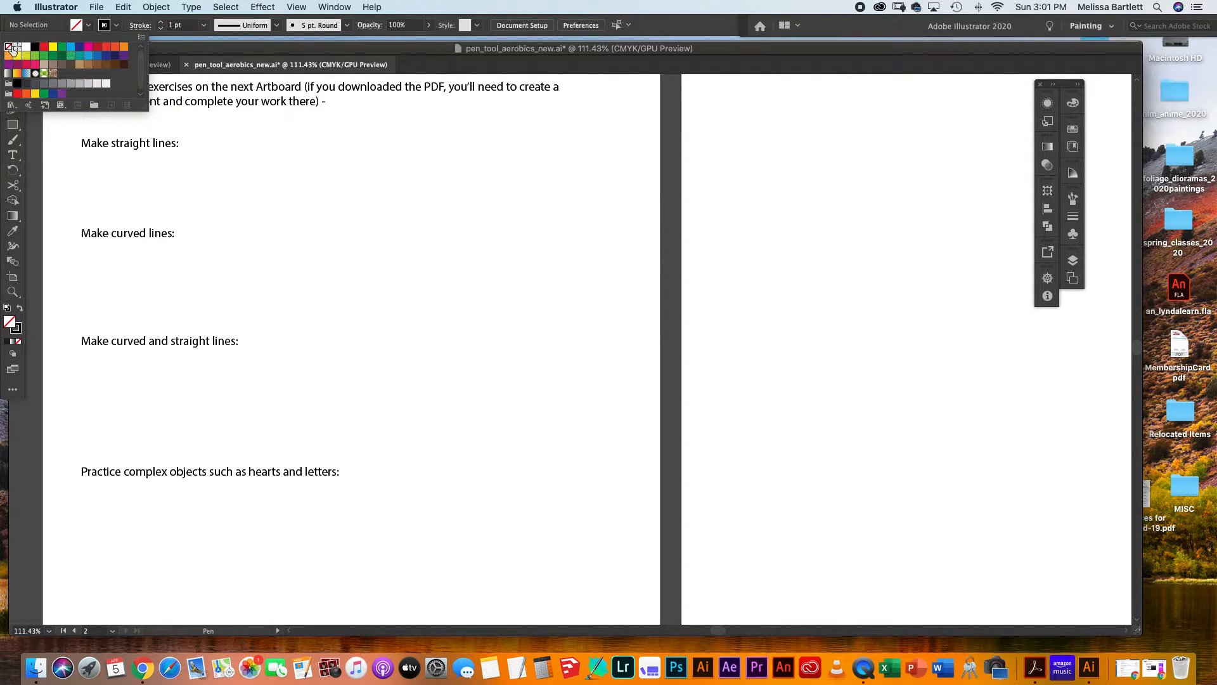
pyautogui.click(88, 26)
pyautogui.click(117, 26)
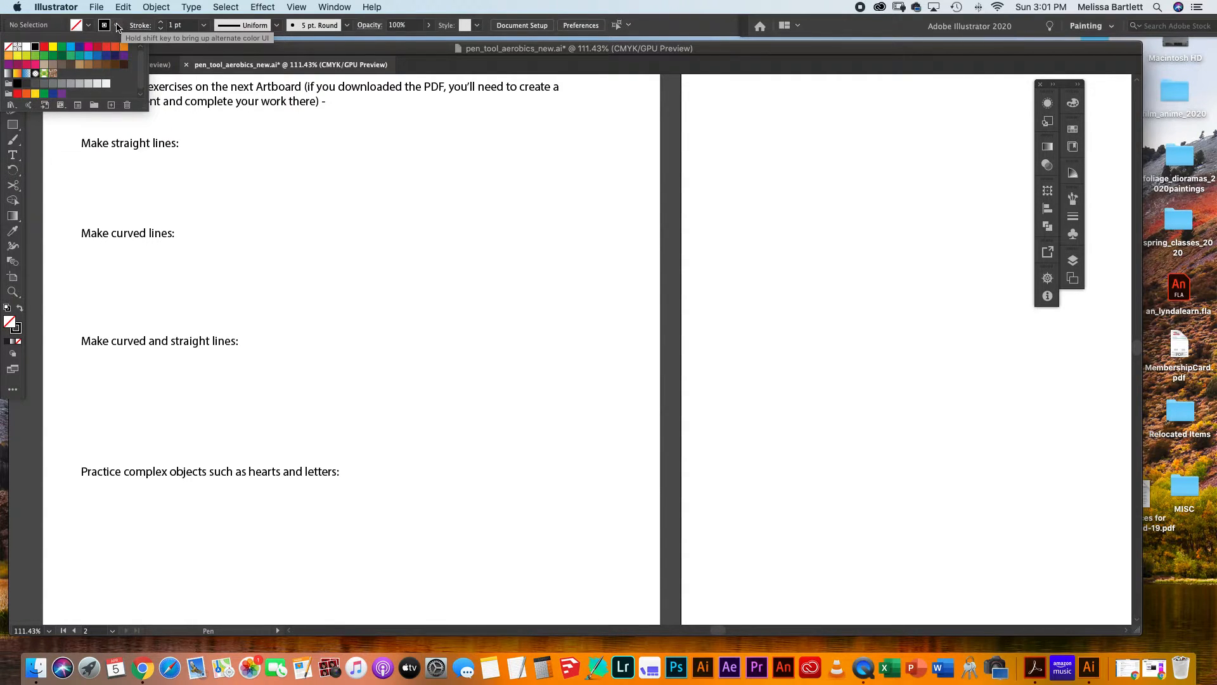
pyautogui.click(117, 26)
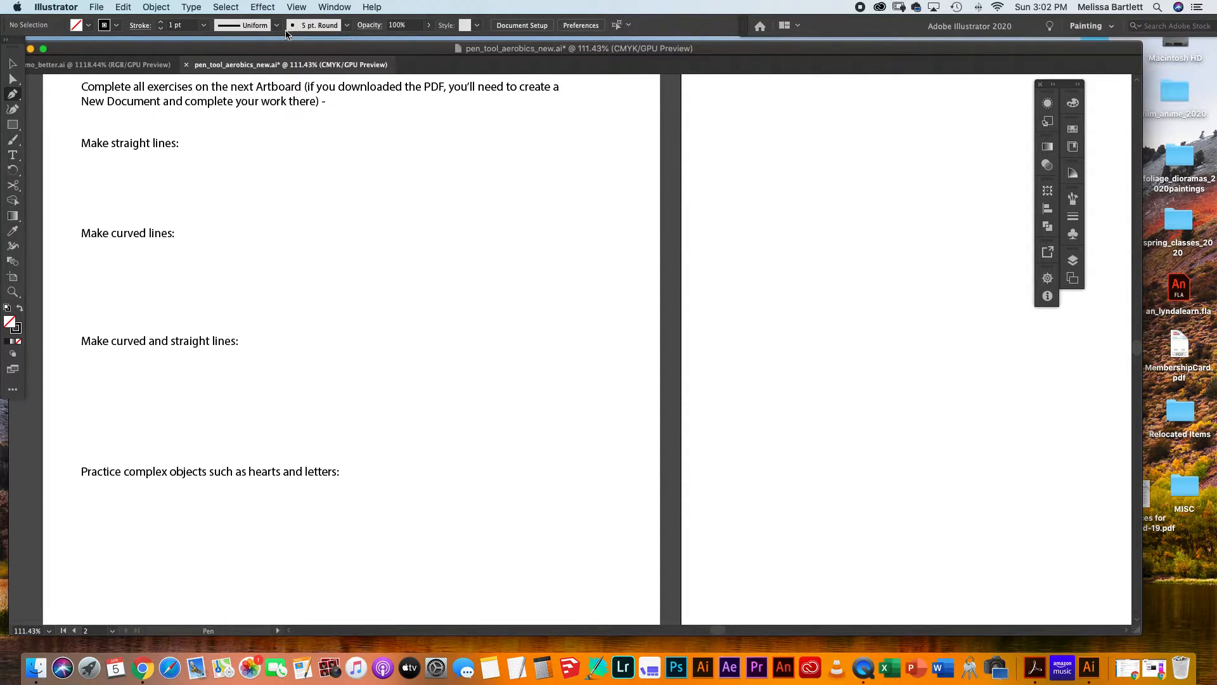
pyautogui.click(347, 25)
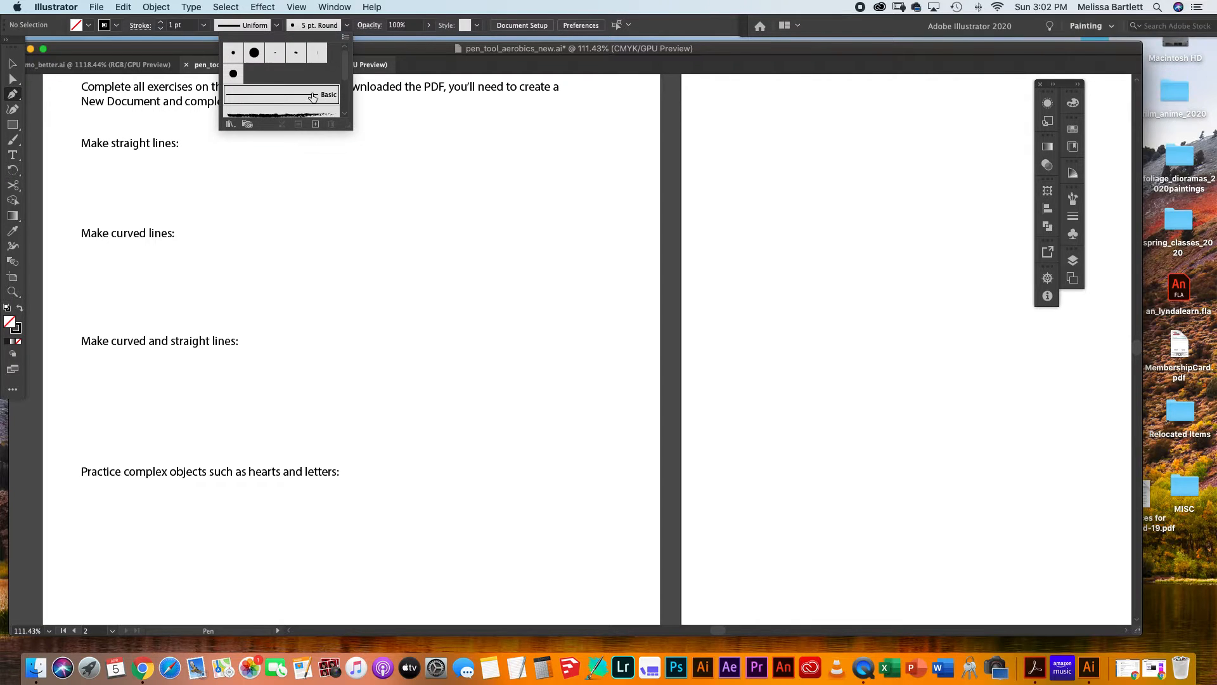
pyautogui.click(347, 26)
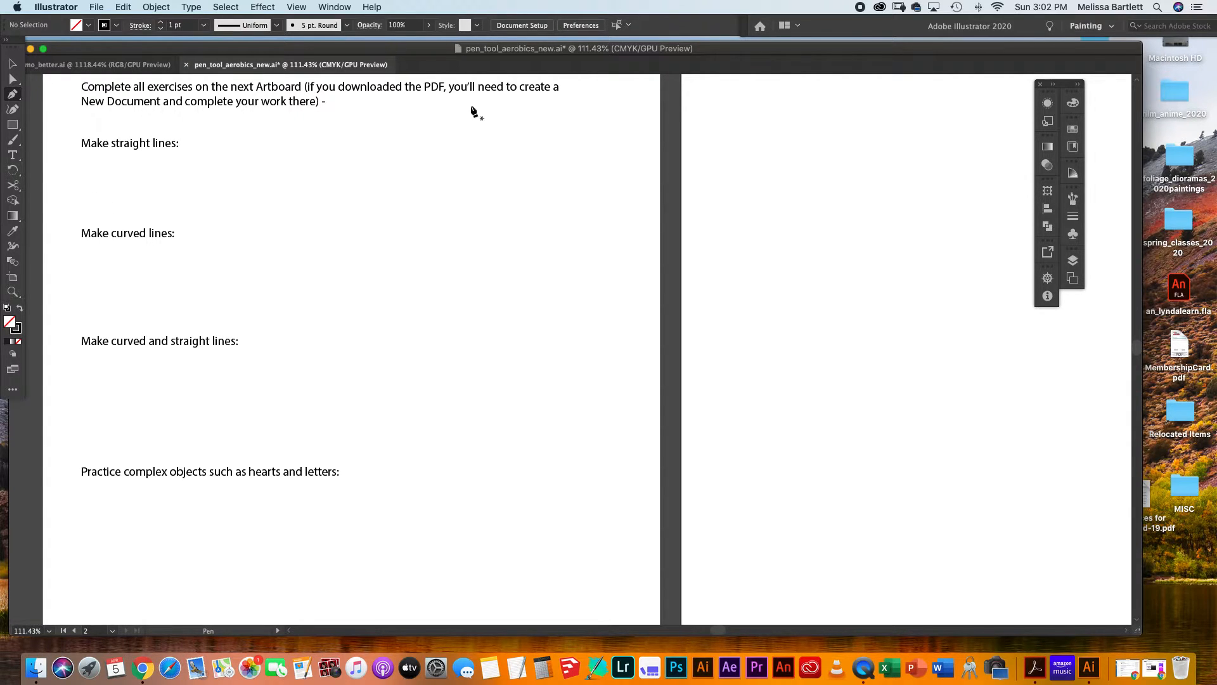
# Draw a single diagonal straight segment with the Pen tool in the empty area beside the "Make straight lines" heading
pyautogui.click(412, 204)
pyautogui.click(476, 163)
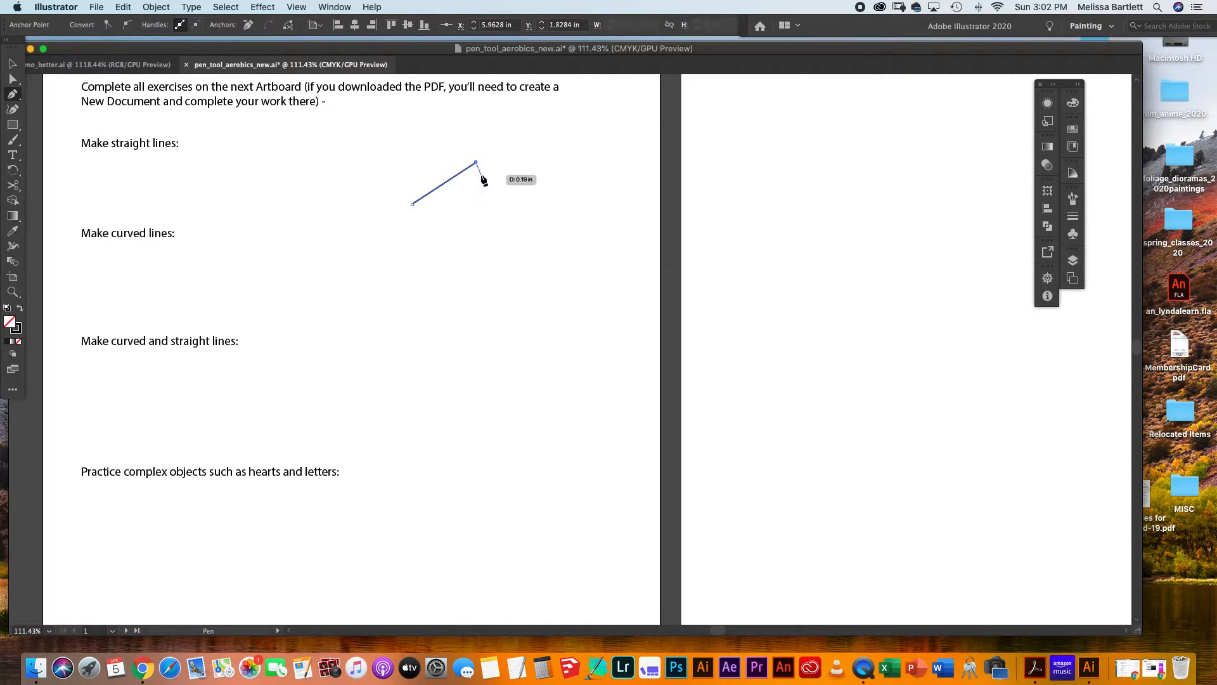
pyautogui.press('v')
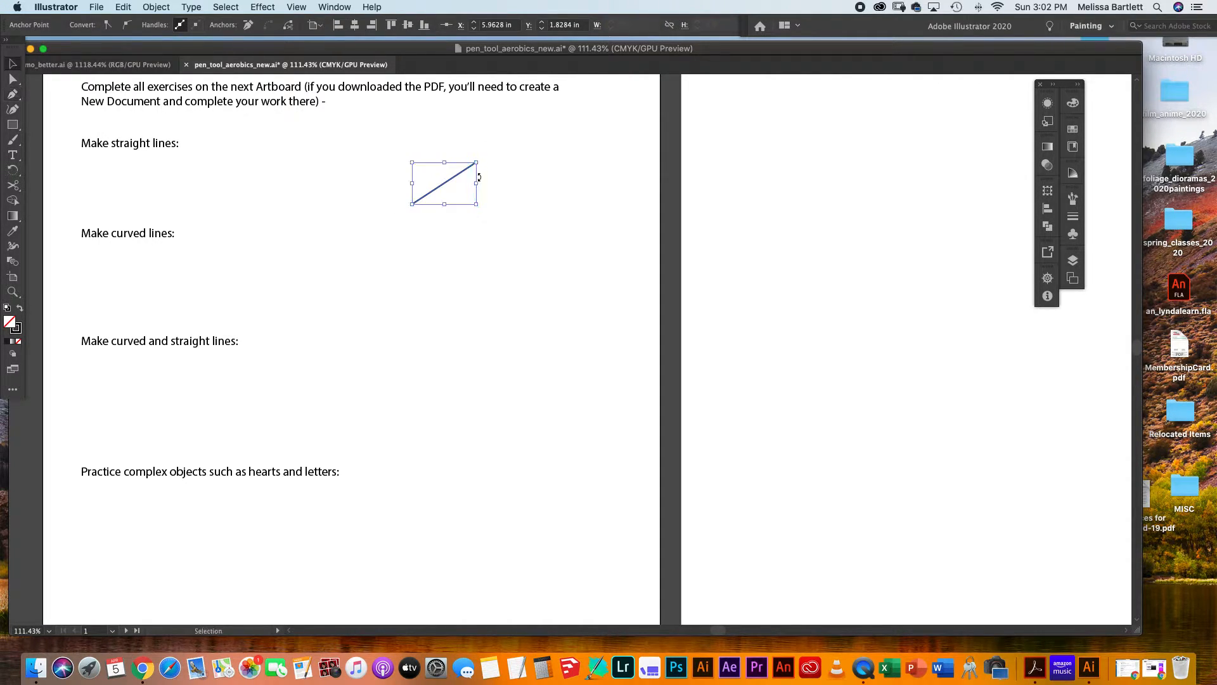
# Draw a two-point arched curve with the Pen tool below the diagonal segment, beside the "Make curved lines" heading
pyautogui.press('p')
pyautogui.moveTo(420, 265); pyautogui.dragTo(436, 245)
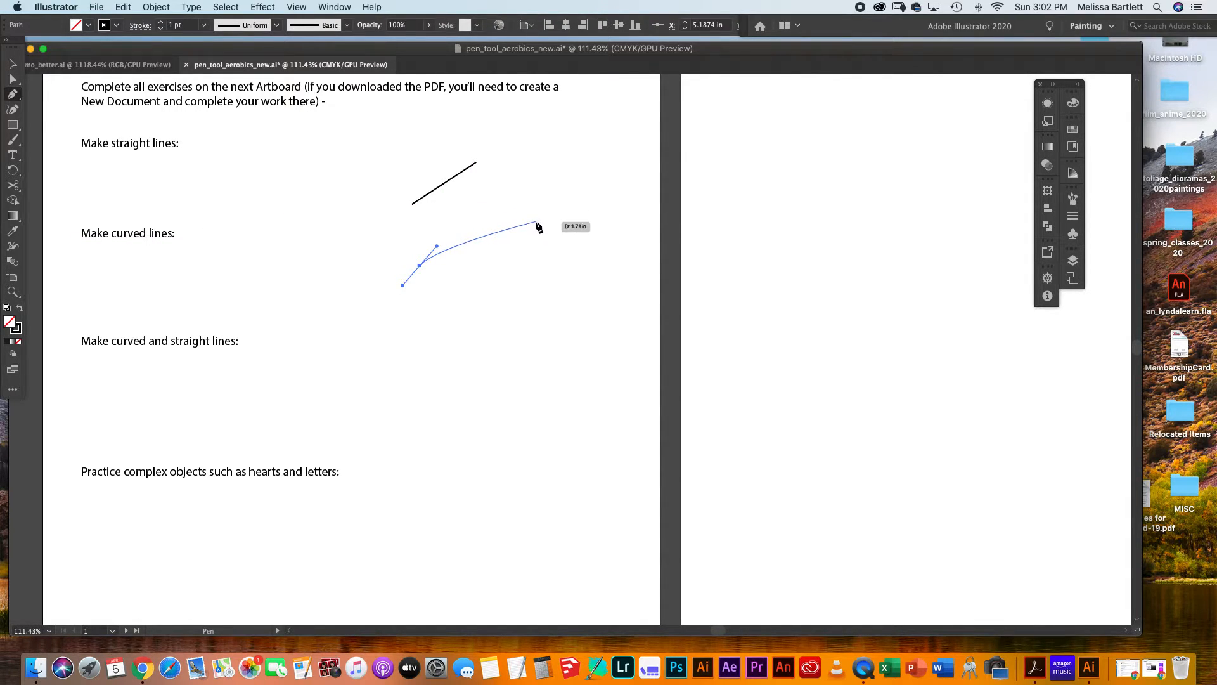
pyautogui.moveTo(538, 223); pyautogui.dragTo(572, 255)
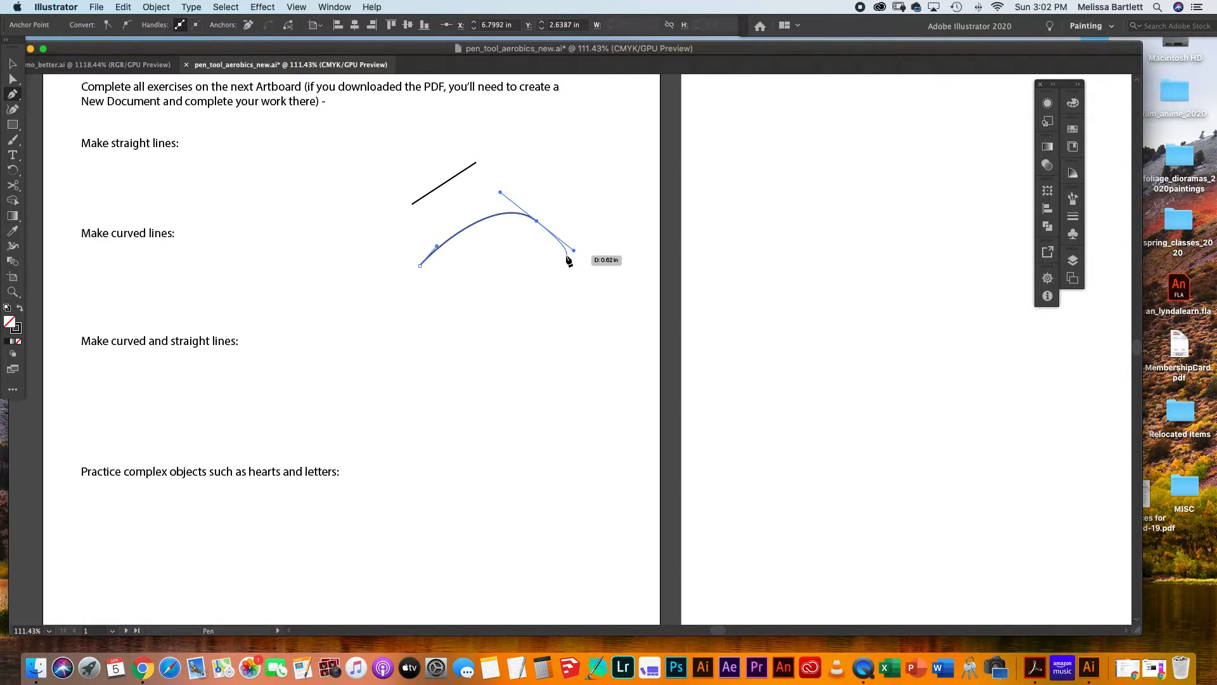
pyautogui.press('v')
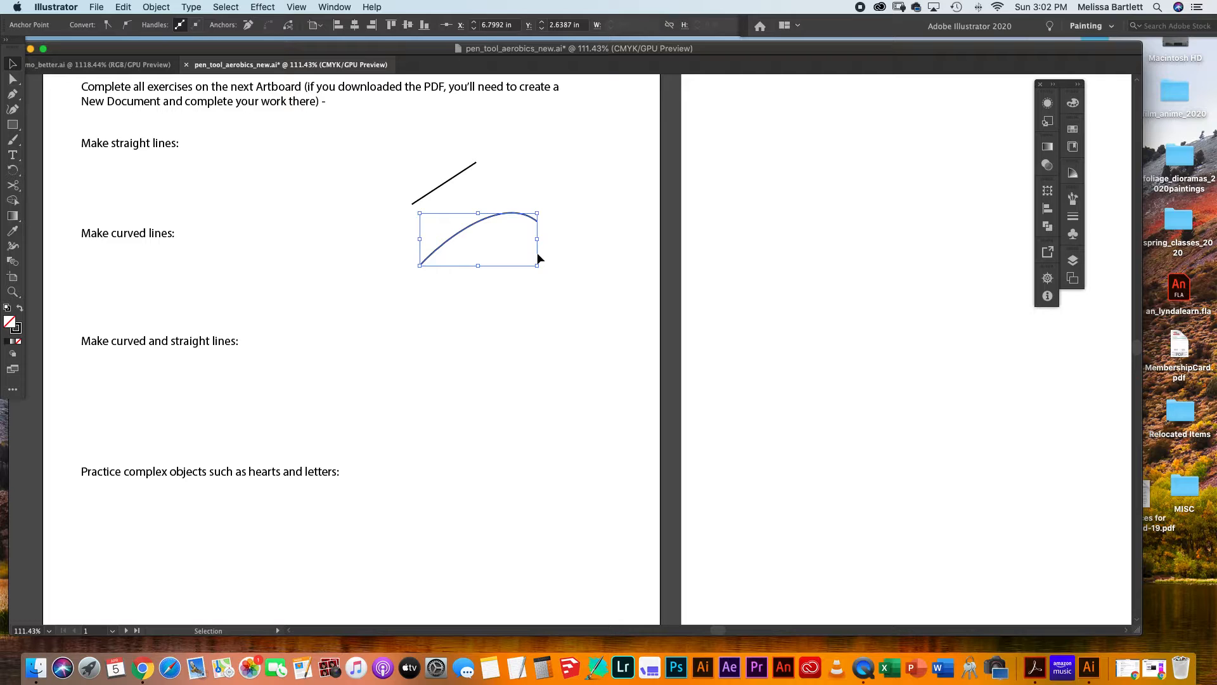
# Reshape the arched curve by adjusting the direction handles of its anchor points with Direct Selection
pyautogui.click(14, 80)
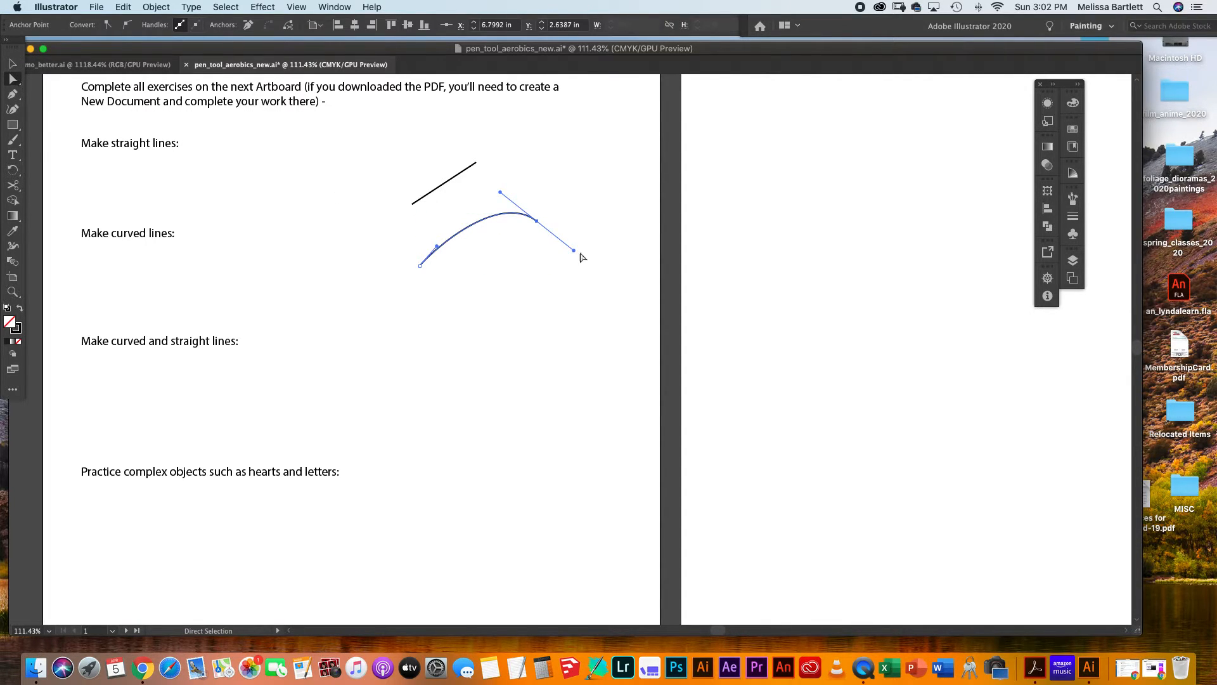
pyautogui.moveTo(501, 196)
pyautogui.mouseDown()
pyautogui.moveTo(508, 185)
pyautogui.moveTo(499, 198)
pyautogui.mouseUp()
pyautogui.moveTo(436, 249)
pyautogui.mouseDown()
pyautogui.moveTo(415, 233)
pyautogui.moveTo(428, 239)
pyautogui.mouseUp()
pyautogui.moveTo(574, 251); pyautogui.dragTo(574, 250)
# Select both the practice diagonal segment and the arched curve and delete them
pyautogui.click(12, 64)
pyautogui.moveTo(395, 178); pyautogui.dragTo(545, 314)
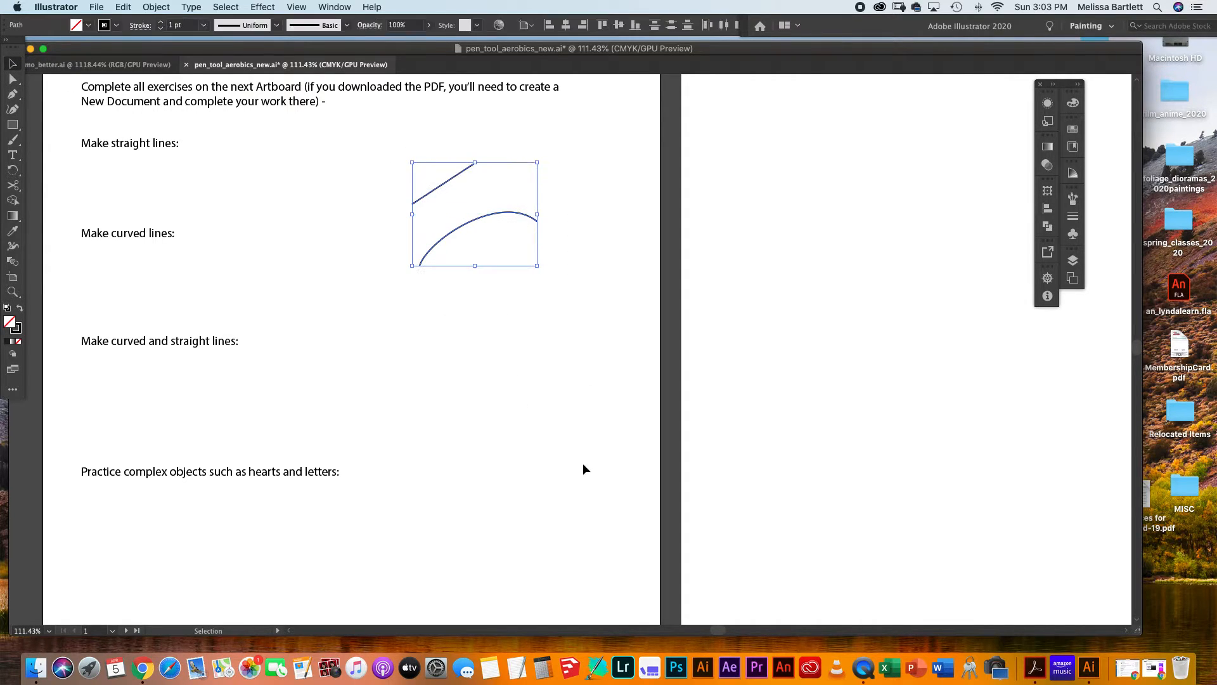
pyautogui.press('Delete')
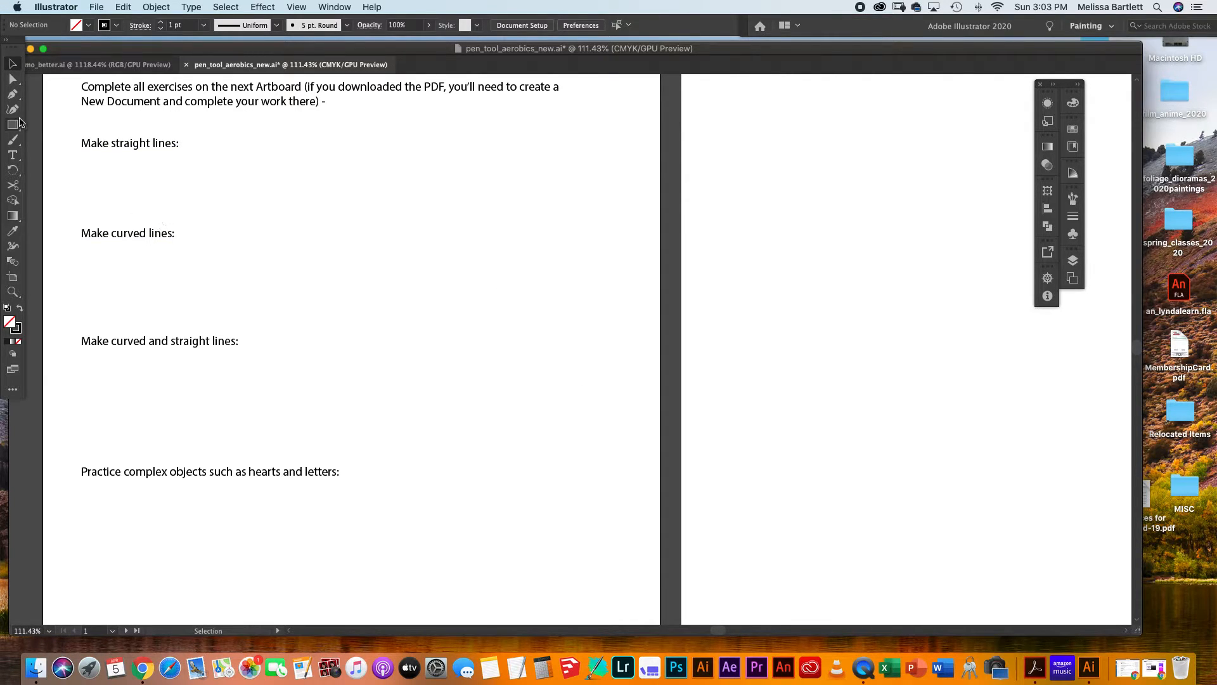
# Draw an open zigzag path of straight segments with five peaks under "Make straight lines" using the Pen tool
pyautogui.click(13, 95)
pyautogui.click(84, 196)
pyautogui.click(120, 162)
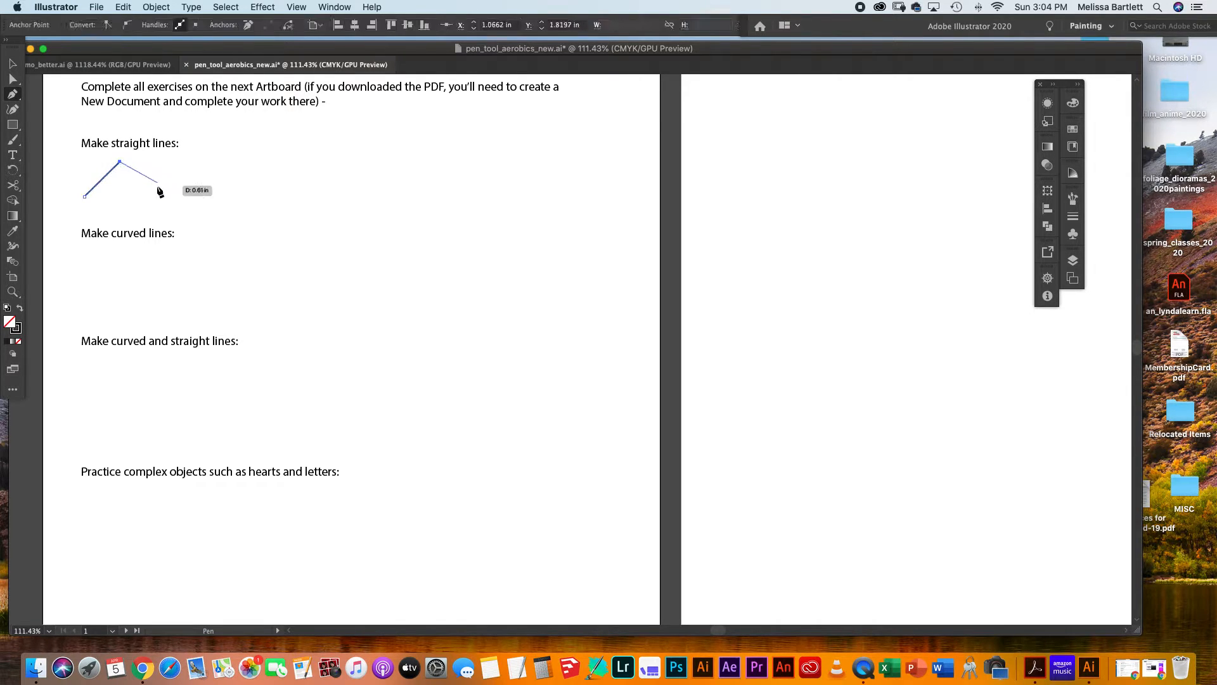
pyautogui.click(156, 196)
pyautogui.click(197, 158)
pyautogui.click(237, 196)
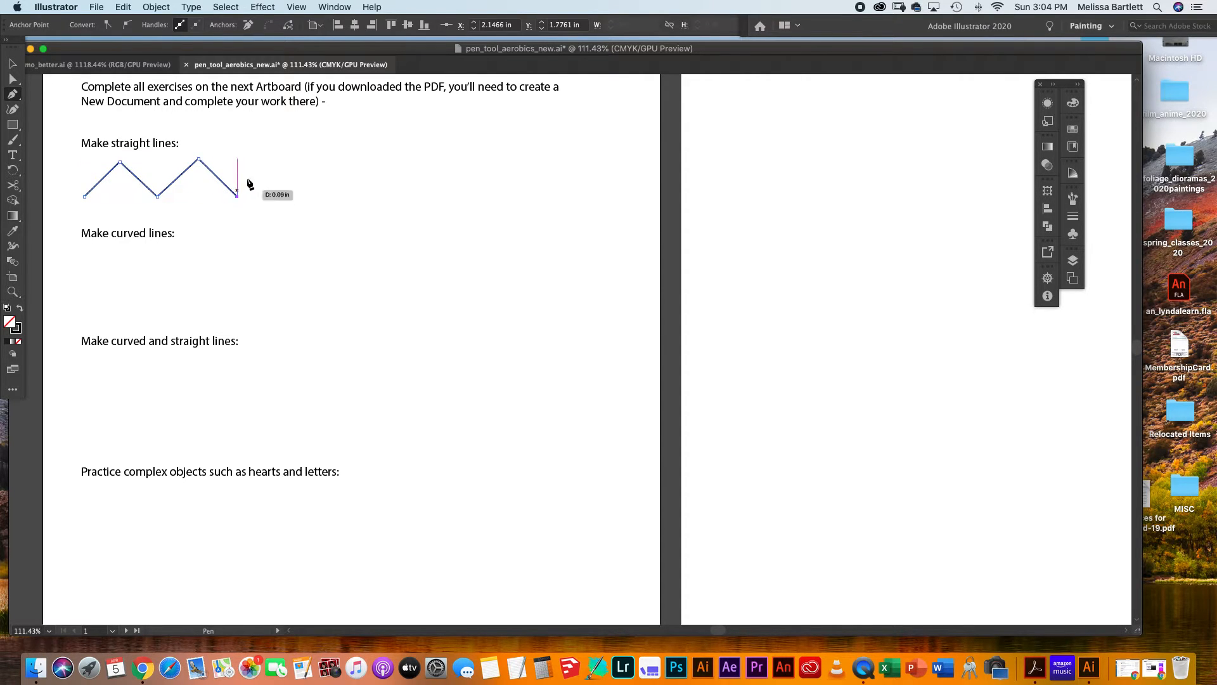
pyautogui.click(273, 158)
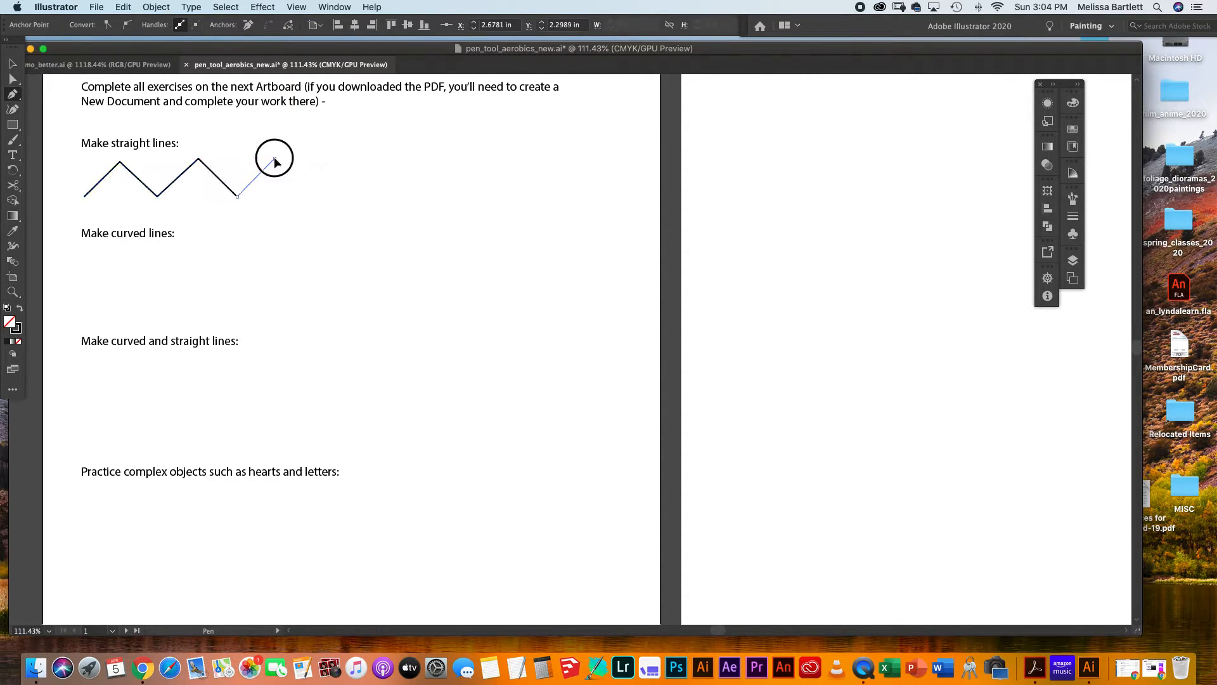
pyautogui.click(314, 192)
pyautogui.click(351, 158)
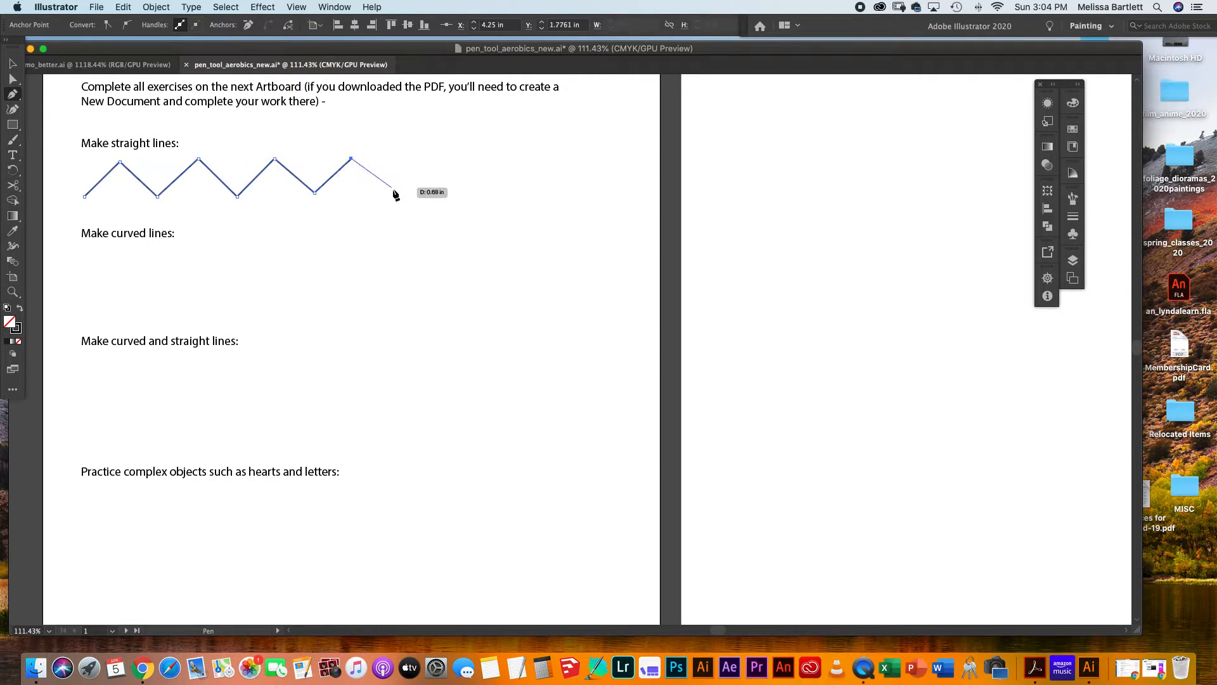
pyautogui.click(430, 158)
pyautogui.click(476, 197)
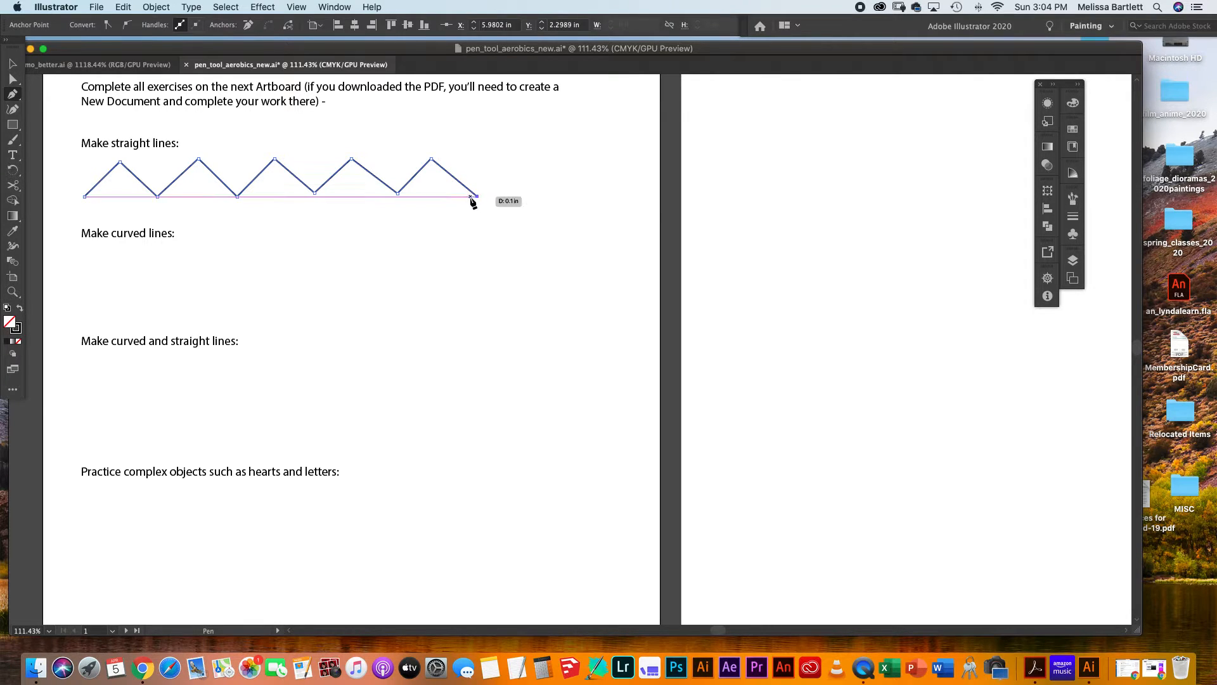
pyautogui.press('v')
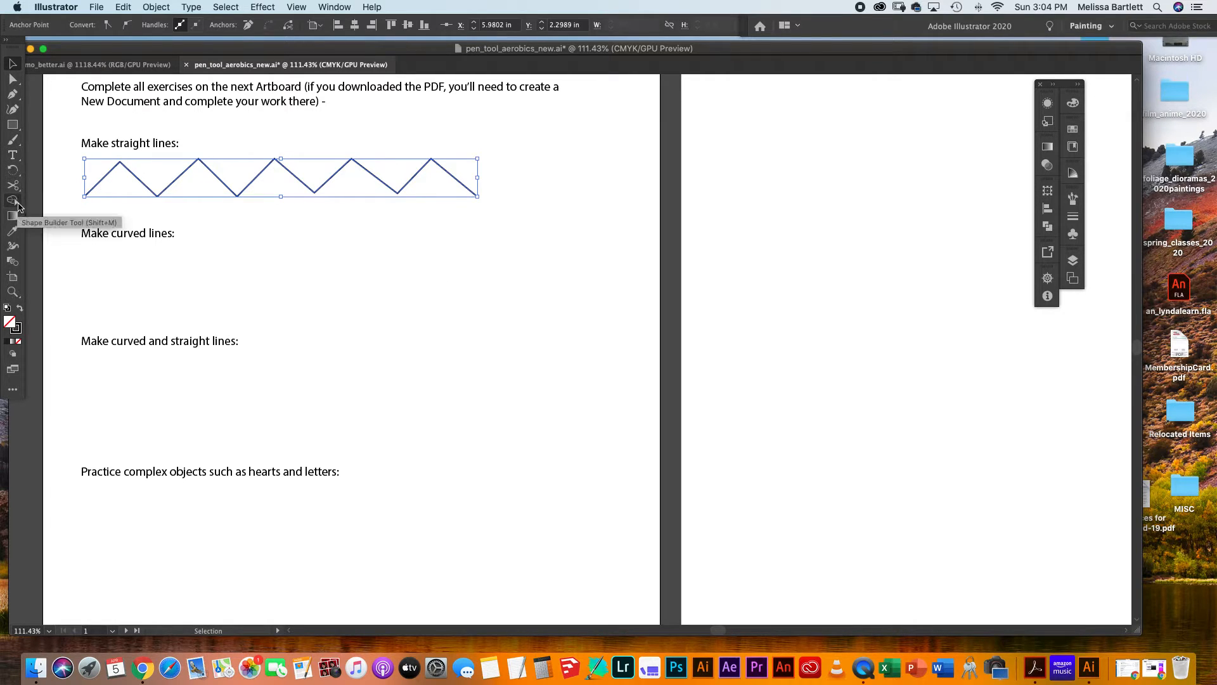
# Draw an open wavy path of four alternating arcs under "Make curved lines" with the Pen tool, using smooth anchor points
pyautogui.press('p')
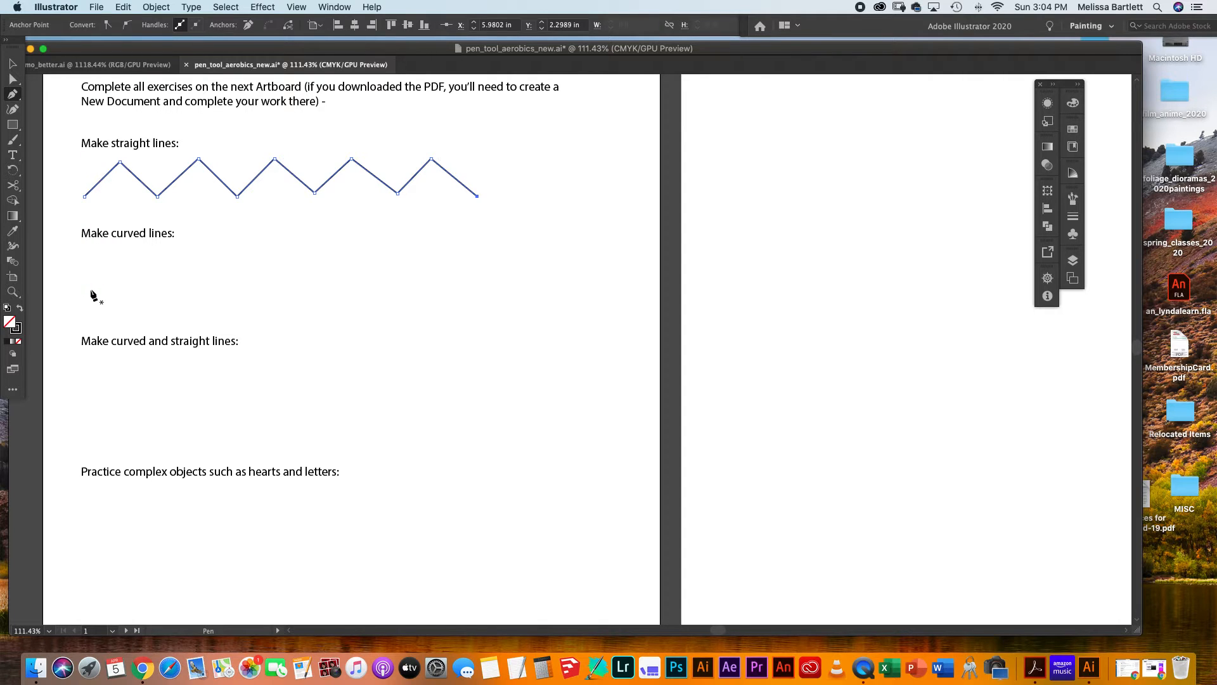
pyautogui.moveTo(84, 289); pyautogui.dragTo(102, 276)
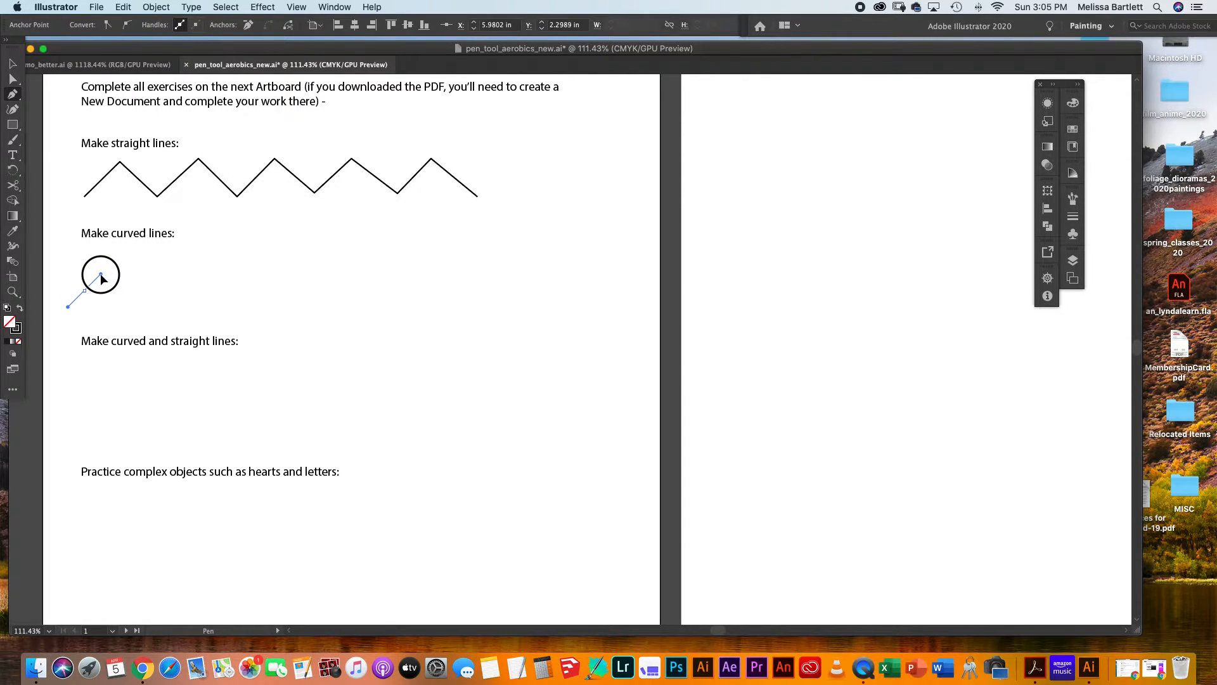
pyautogui.moveTo(101, 276); pyautogui.dragTo(100, 274)
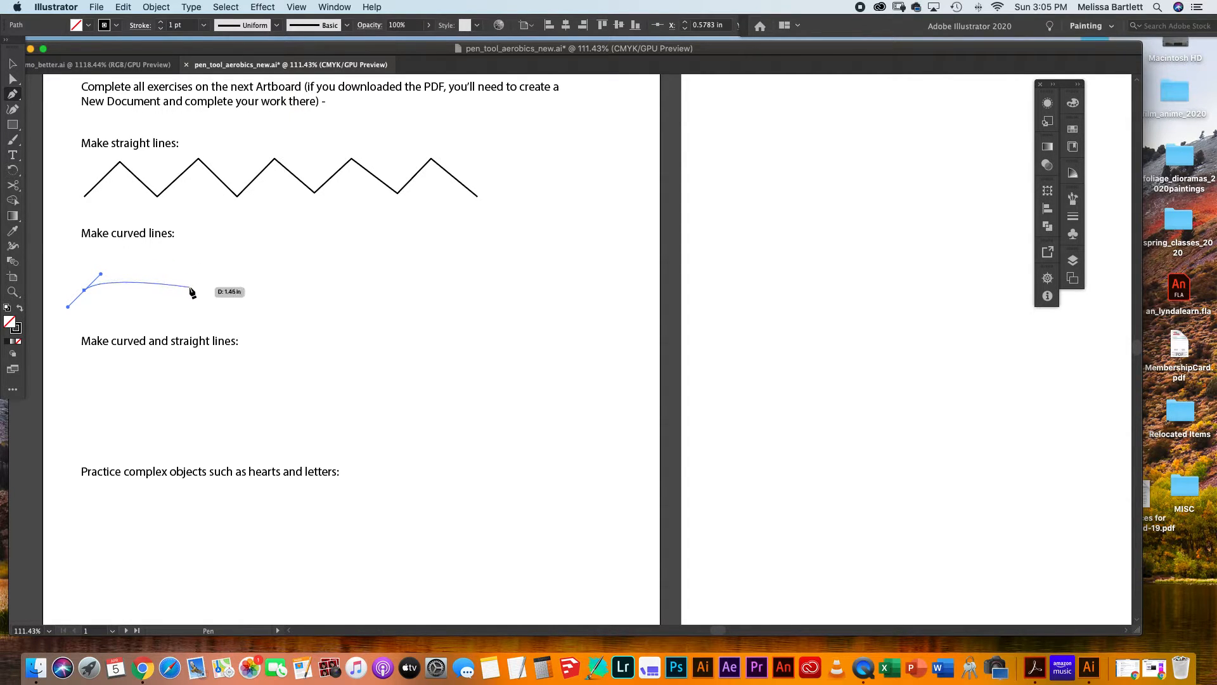
pyautogui.moveTo(192, 292); pyautogui.dragTo(231, 323)
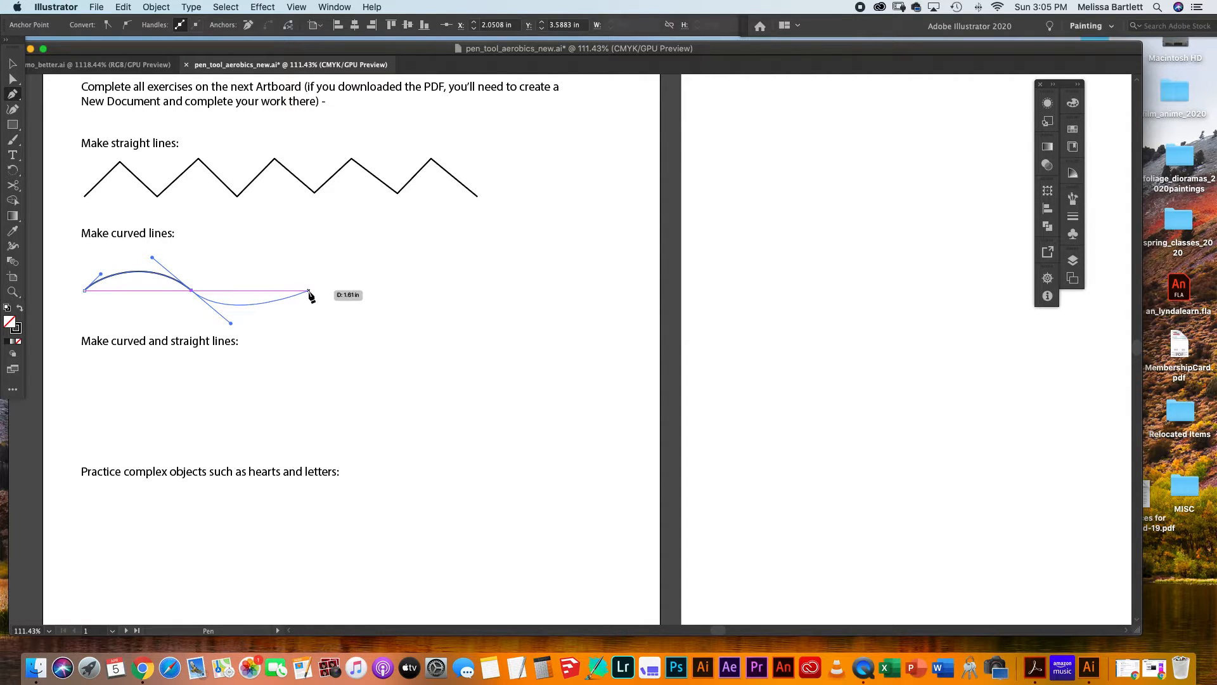
pyautogui.moveTo(308, 291); pyautogui.dragTo(326, 274)
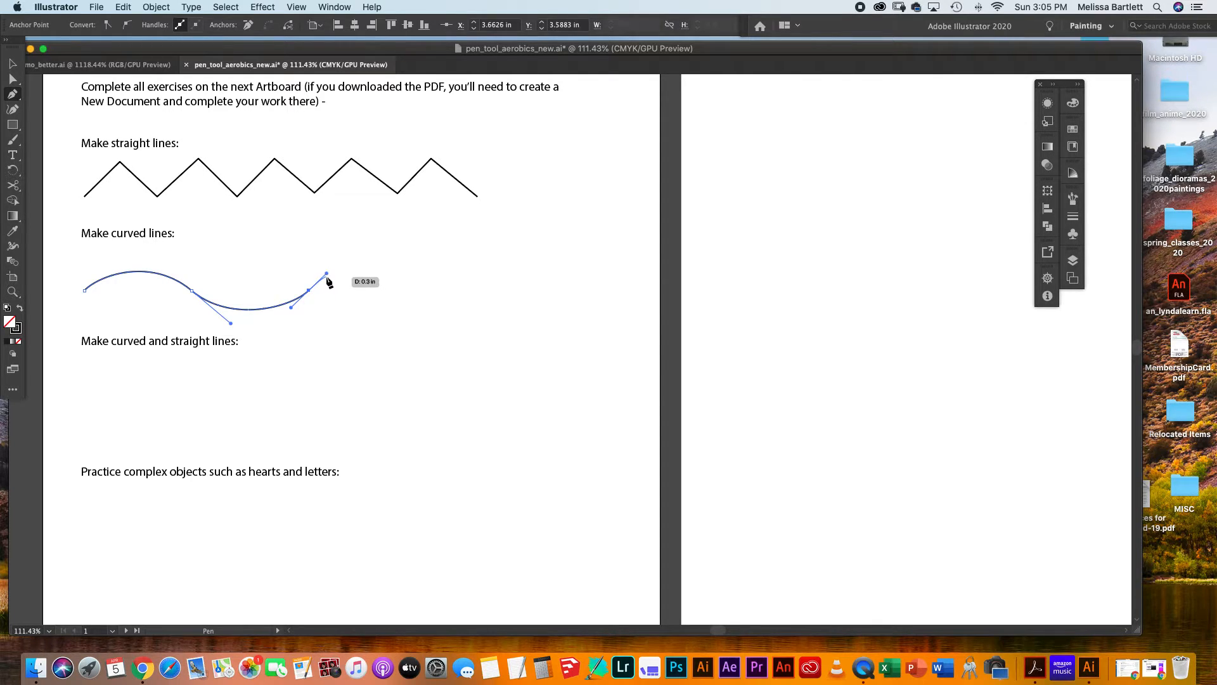
pyautogui.moveTo(328, 278); pyautogui.dragTo(338, 277)
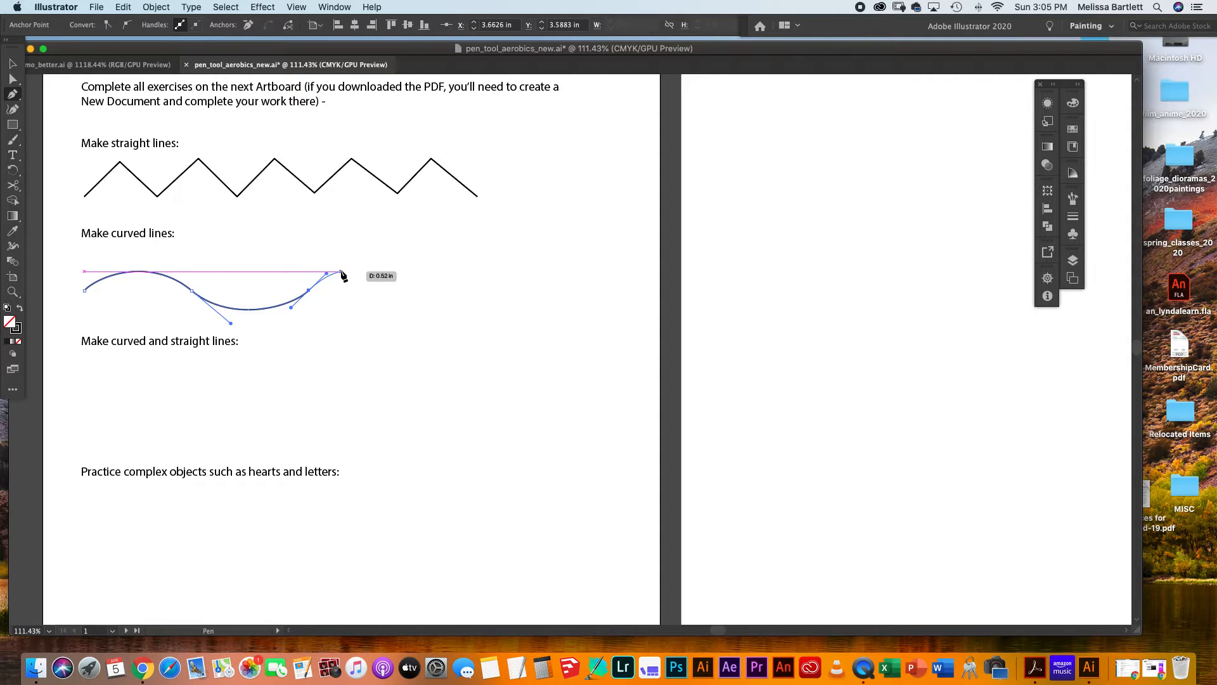
pyautogui.moveTo(345, 273)
pyautogui.mouseDown()
pyautogui.moveTo(348, 286)
pyautogui.moveTo(362, 271)
pyautogui.mouseUp()
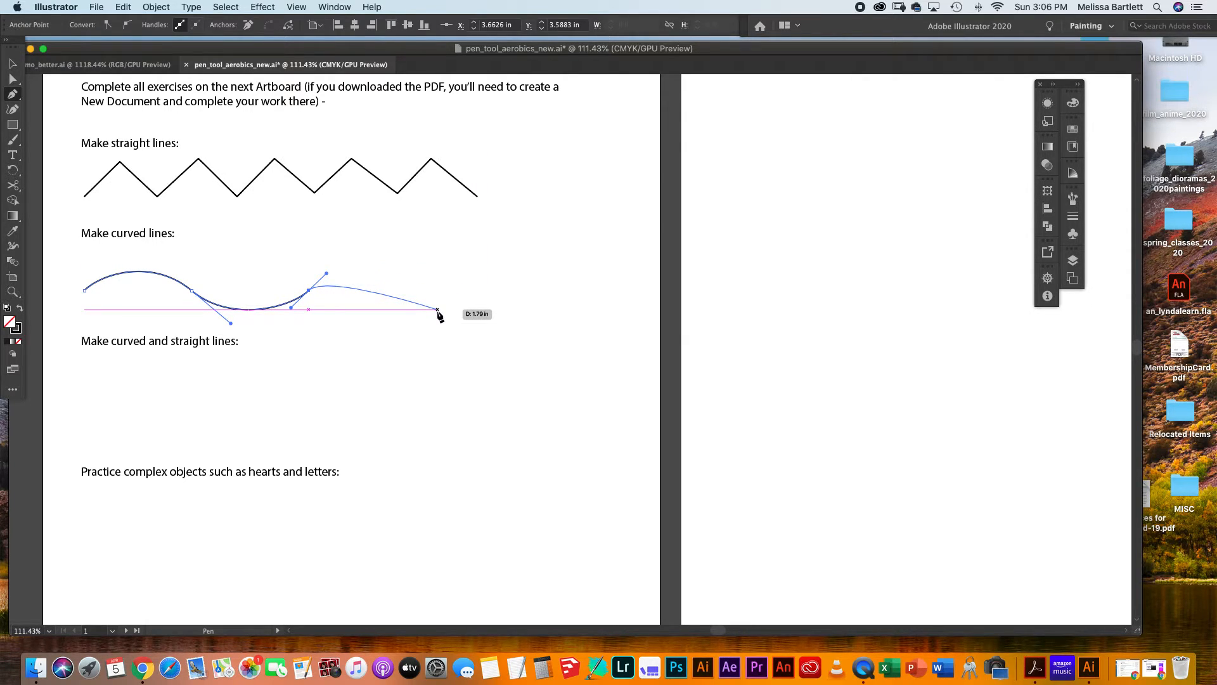
pyautogui.moveTo(438, 310); pyautogui.dragTo(470, 355)
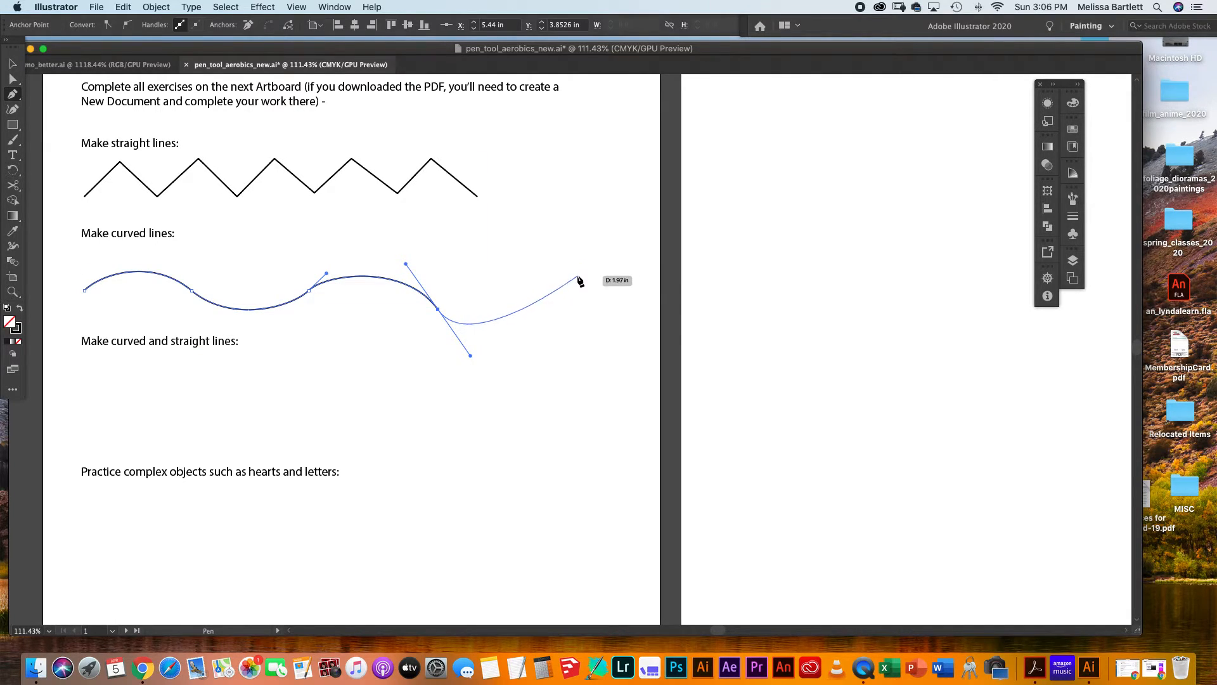
pyautogui.moveTo(576, 272); pyautogui.dragTo(577, 234)
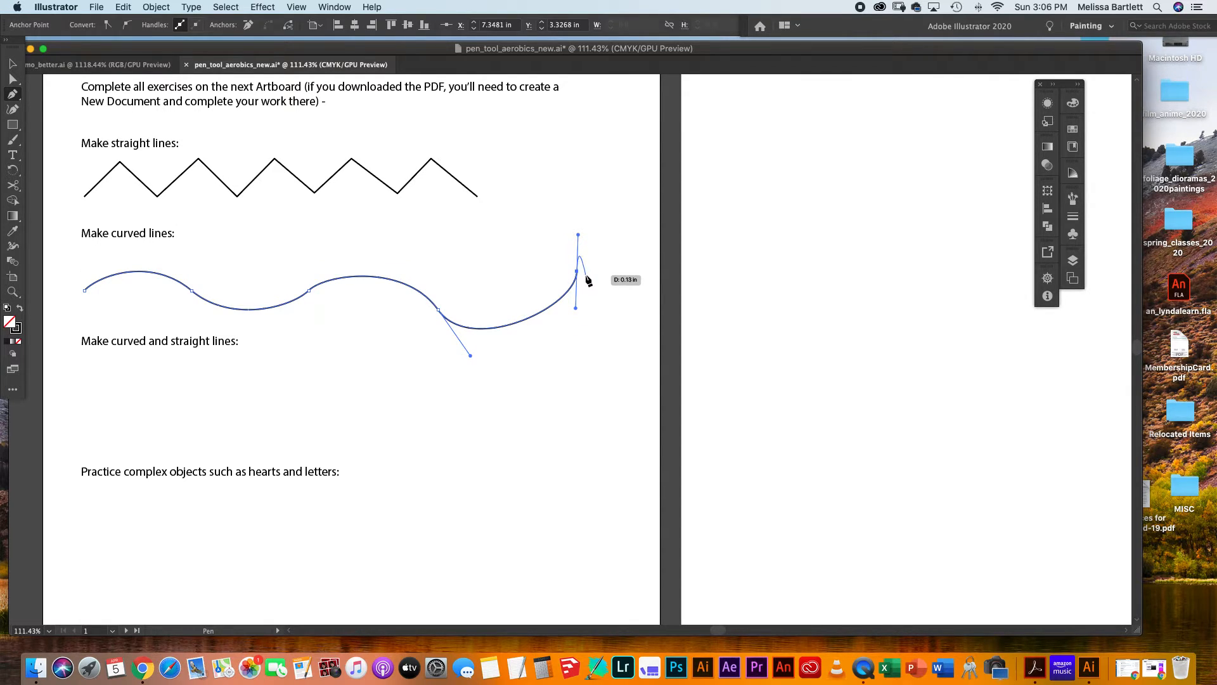
pyautogui.press('v')
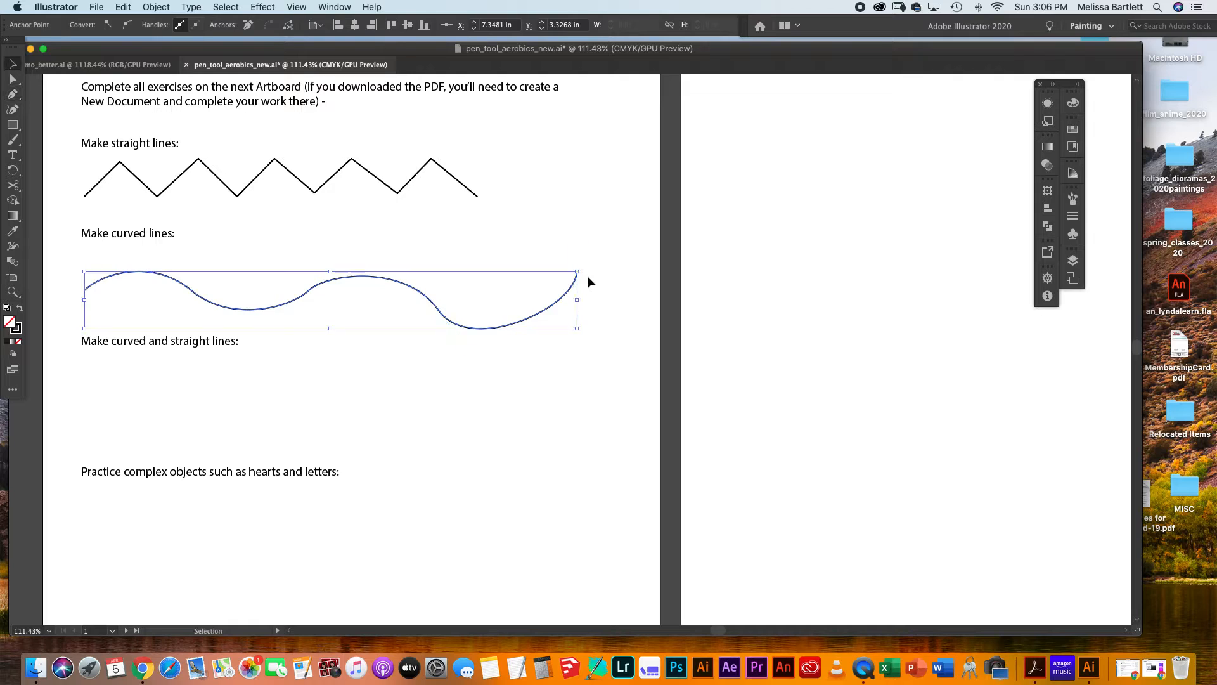
# Reshape the wavy path with Direct Selection by adjusting the direction handles at its three interior anchor points for fuller curves
pyautogui.click(12, 78)
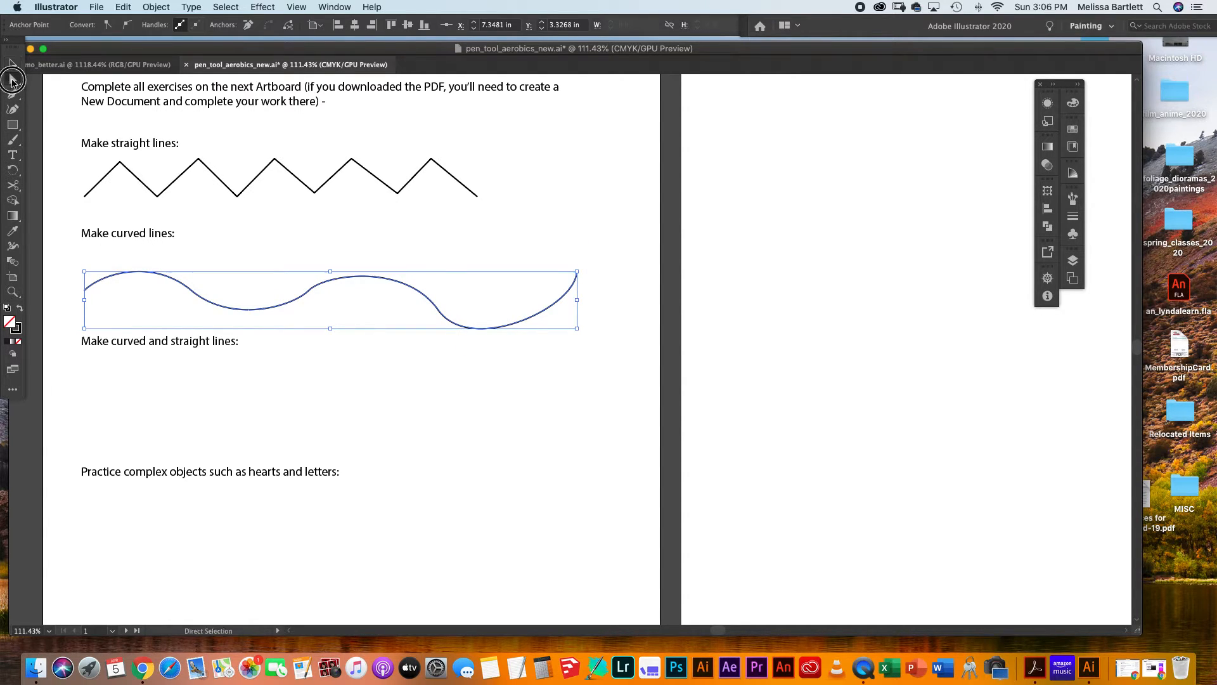
pyautogui.moveTo(470, 356); pyautogui.dragTo(451, 368)
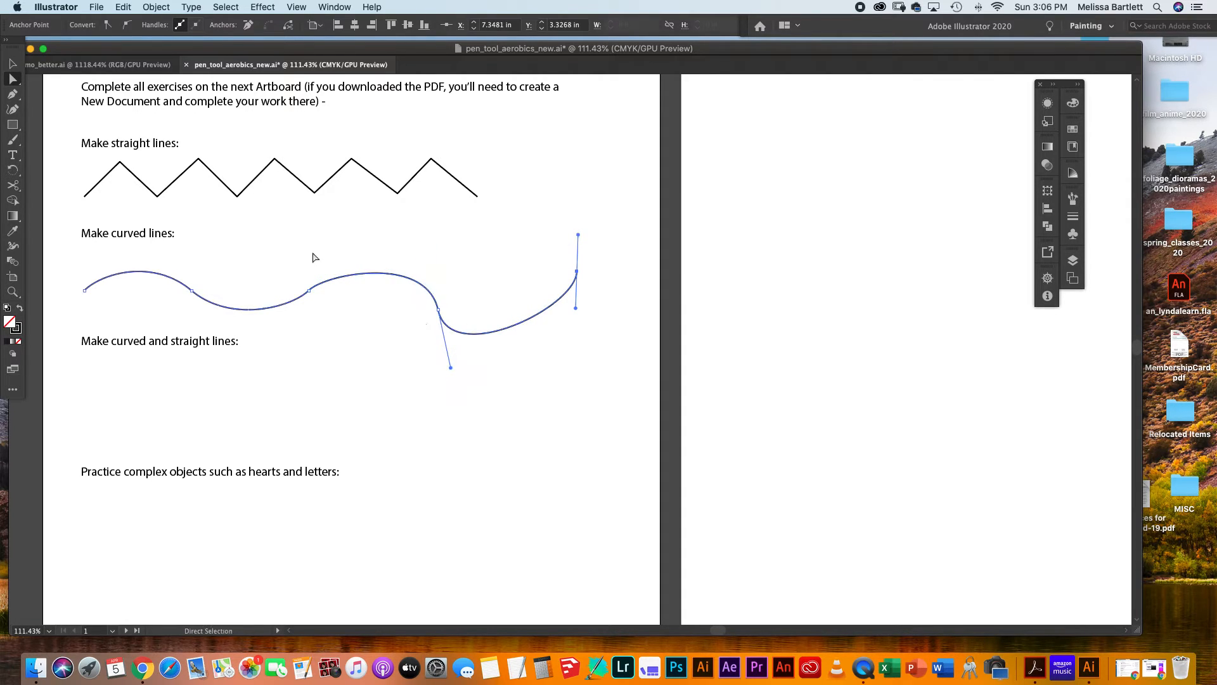
pyautogui.click(310, 293)
pyautogui.moveTo(326, 272); pyautogui.dragTo(311, 255)
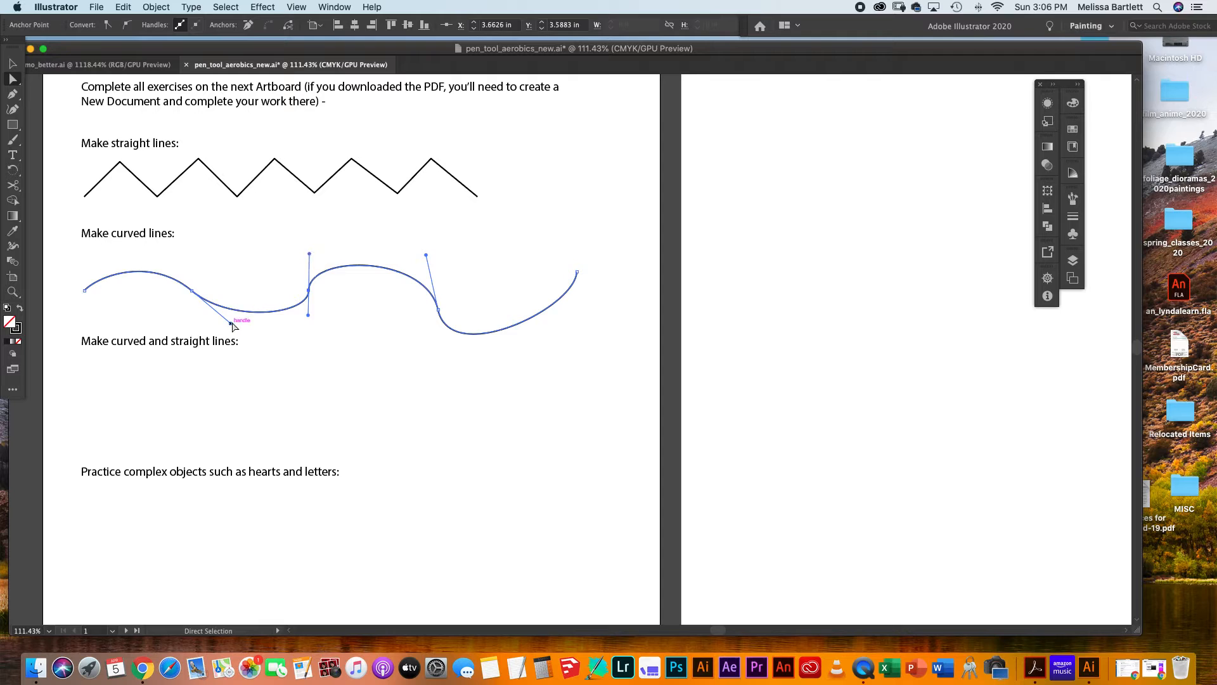
pyautogui.moveTo(230, 323); pyautogui.dragTo(228, 340)
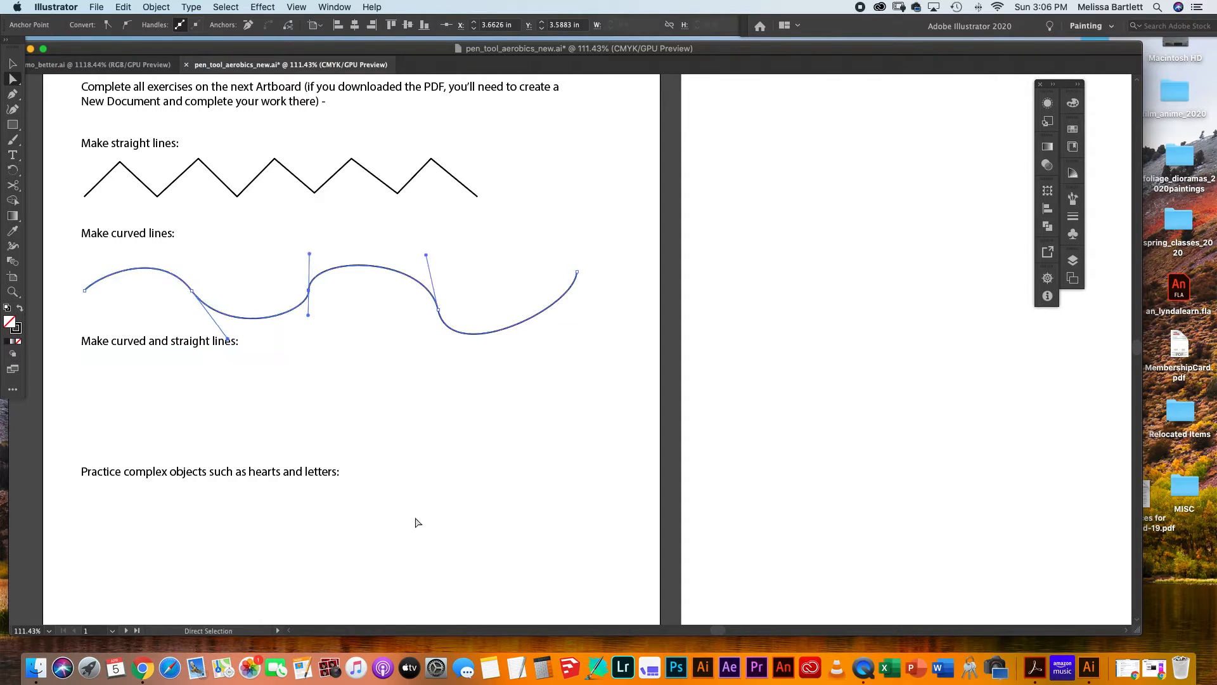
# Move the wavy path's final anchor point slightly inward and up with Direct Selection to tighten the last arc
pyautogui.moveTo(577, 273); pyautogui.dragTo(555, 257)
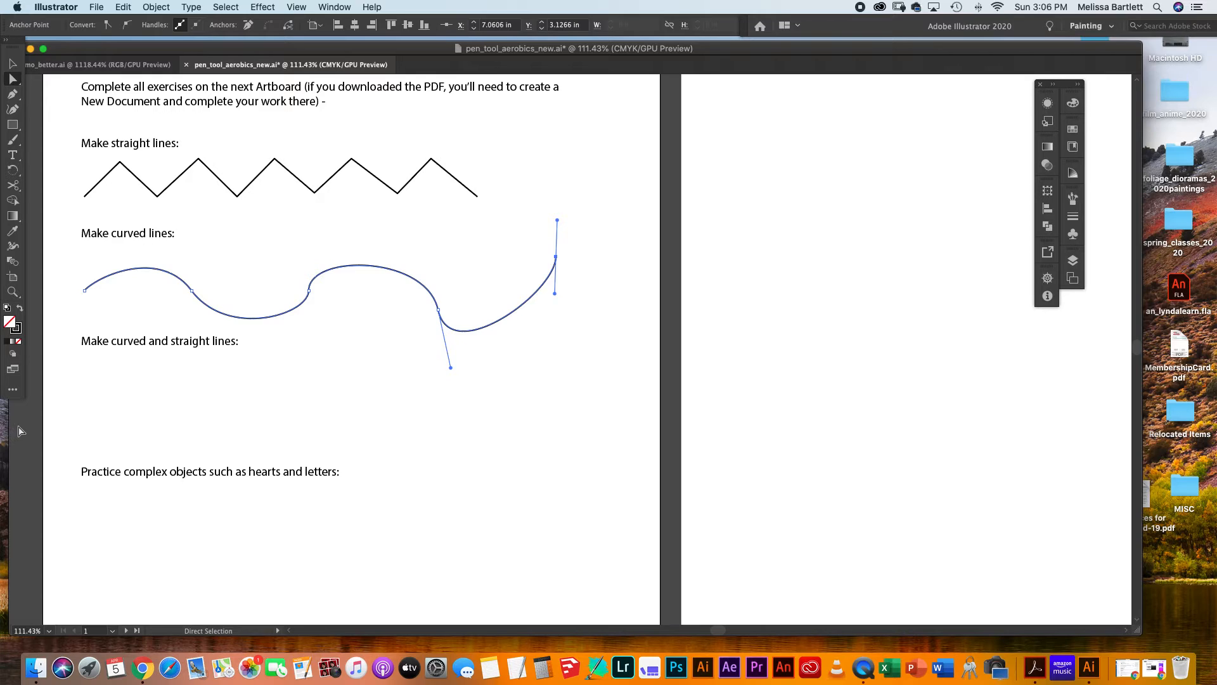
# Under "Make curved and straight lines", draw an arch about 0.9 in wide with the Pen tool, followed by a horizontal straight segment about 0.8 in long
pyautogui.press('p')
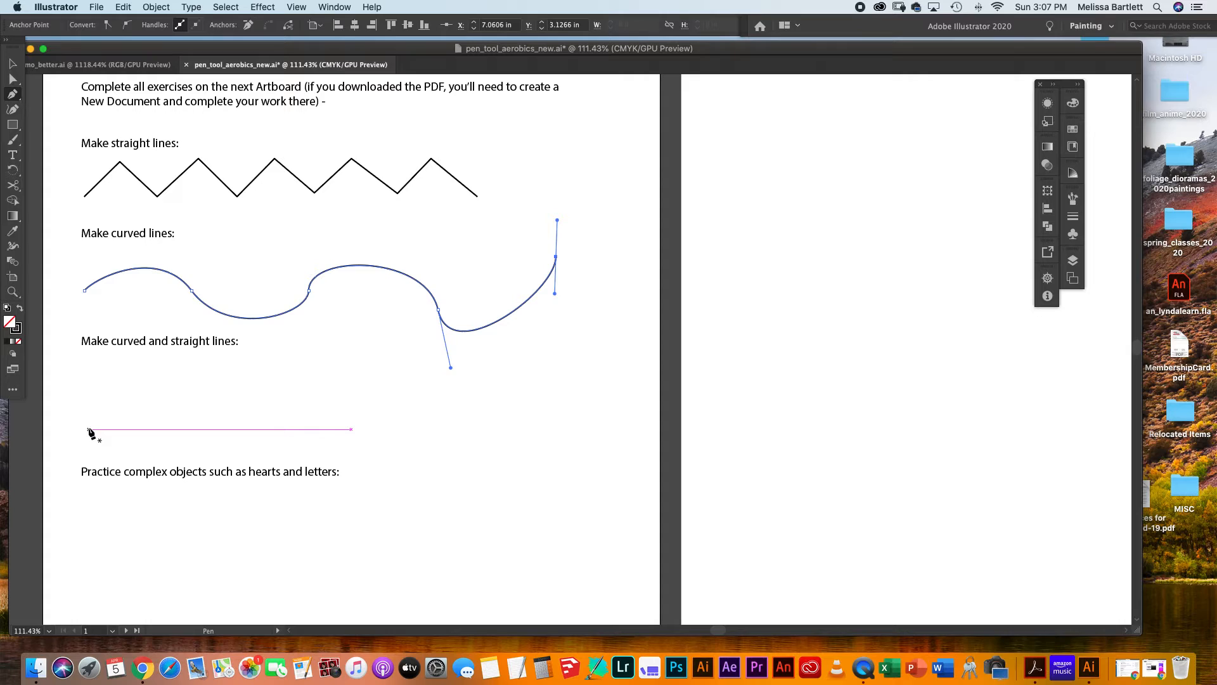
pyautogui.moveTo(88, 429); pyautogui.dragTo(89, 388)
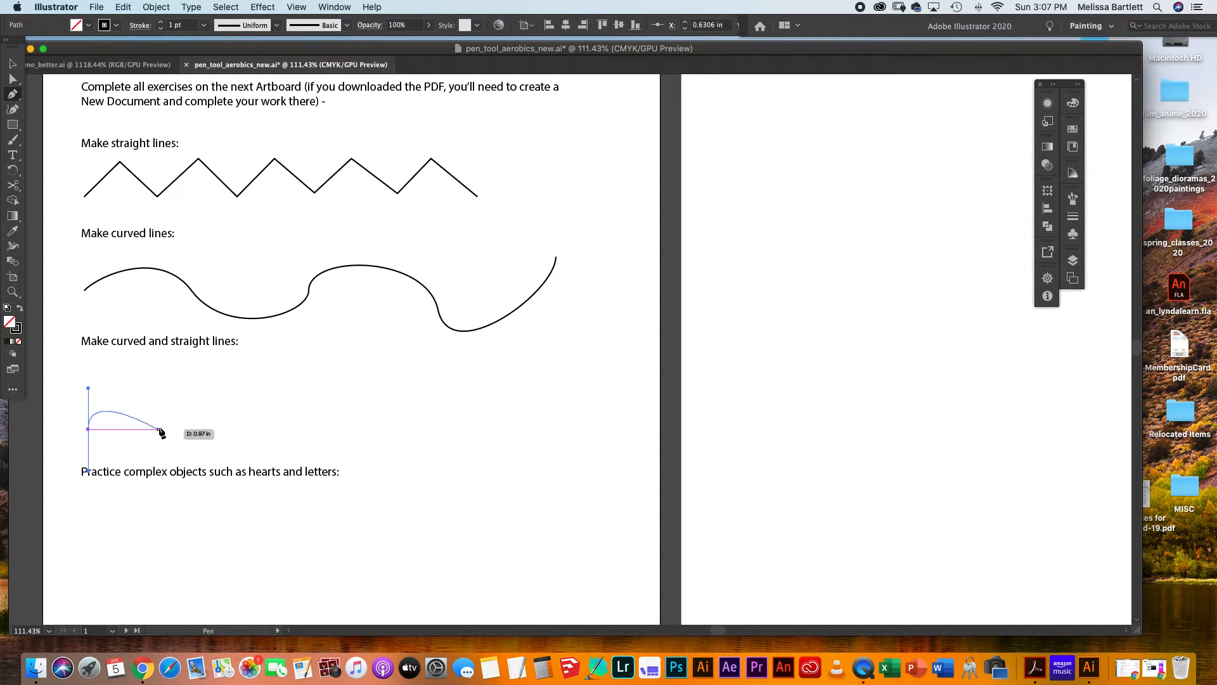
pyautogui.moveTo(158, 429); pyautogui.dragTo(159, 482)
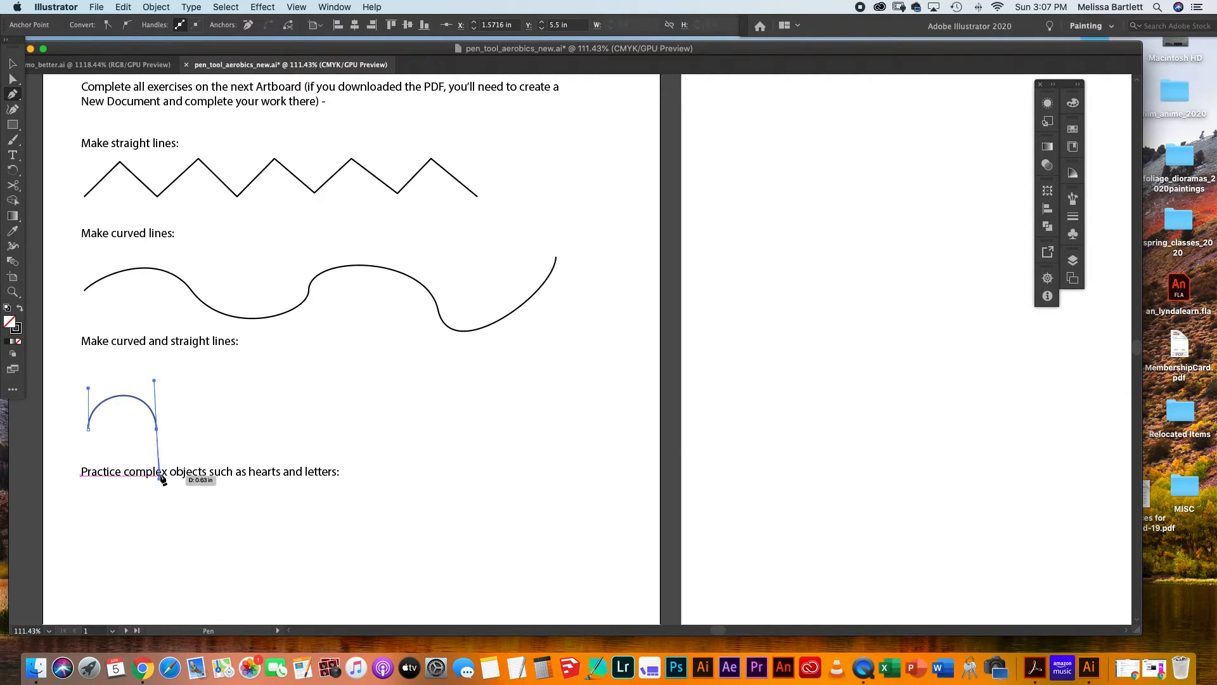
pyautogui.click(157, 430)
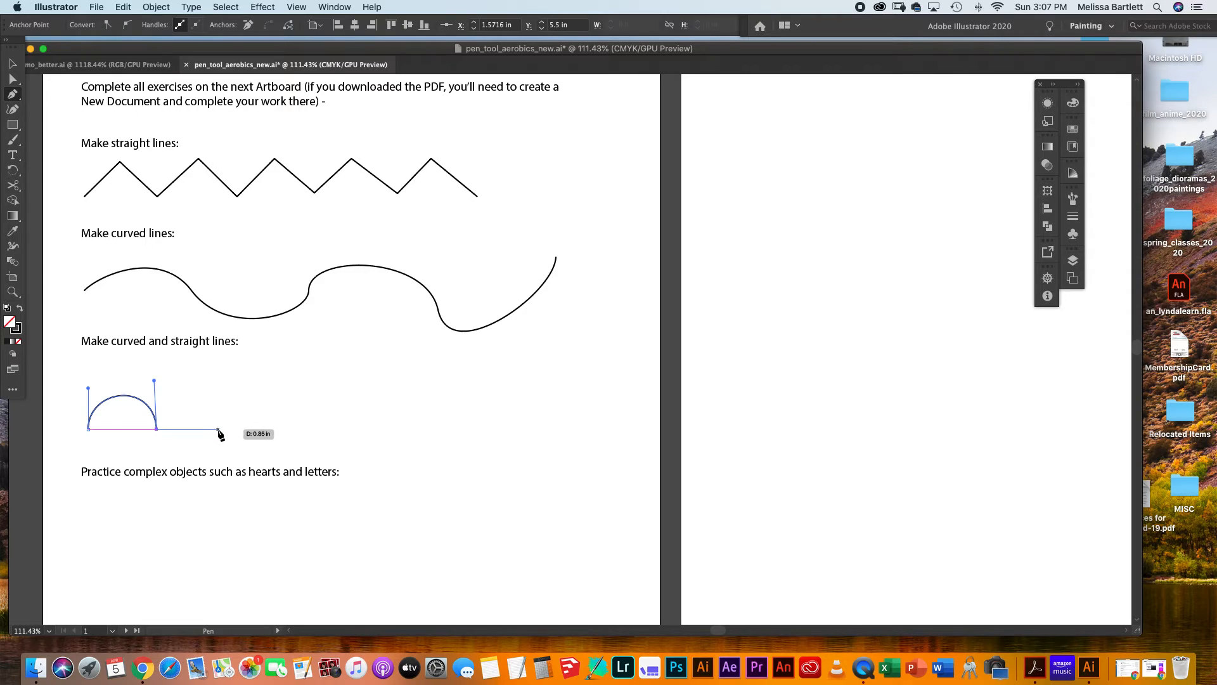
pyautogui.click(218, 430)
# Pull an upward direction handle from the straight segment's end anchor and draw a second arch about 0.9 in wide
pyautogui.moveTo(219, 430)
pyautogui.mouseDown()
pyautogui.moveTo(218, 442)
pyautogui.moveTo(222, 366)
pyautogui.moveTo(220, 417)
pyautogui.mouseUp()
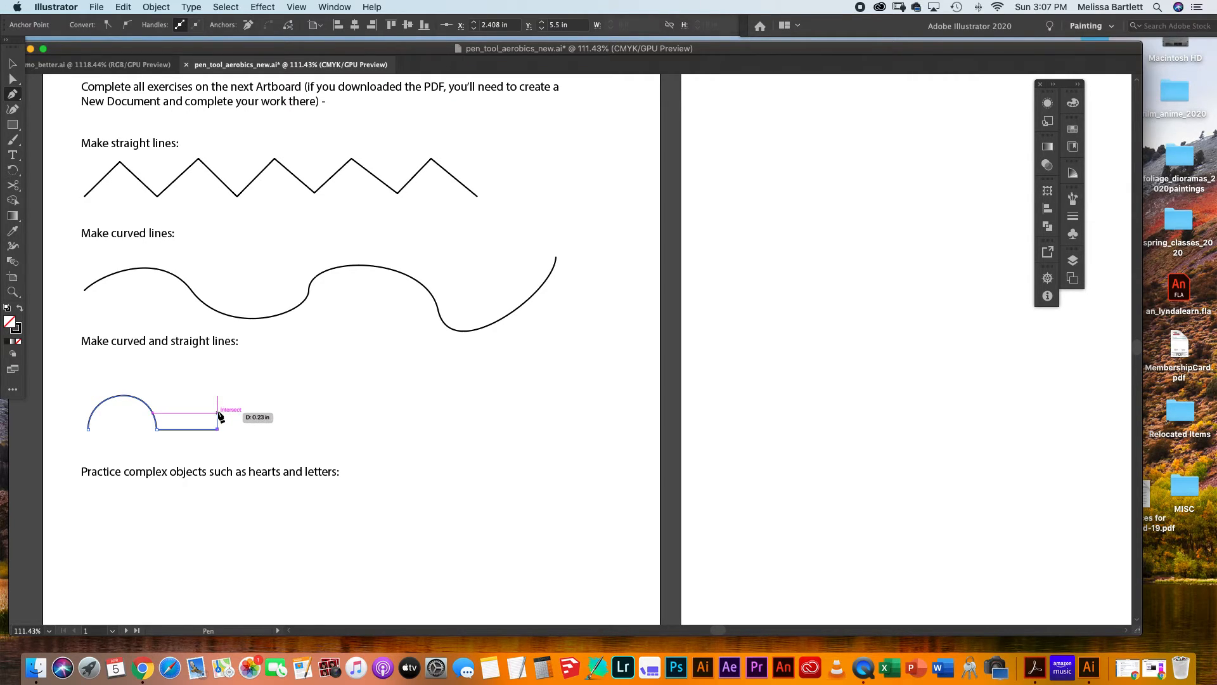
pyautogui.click(218, 429)
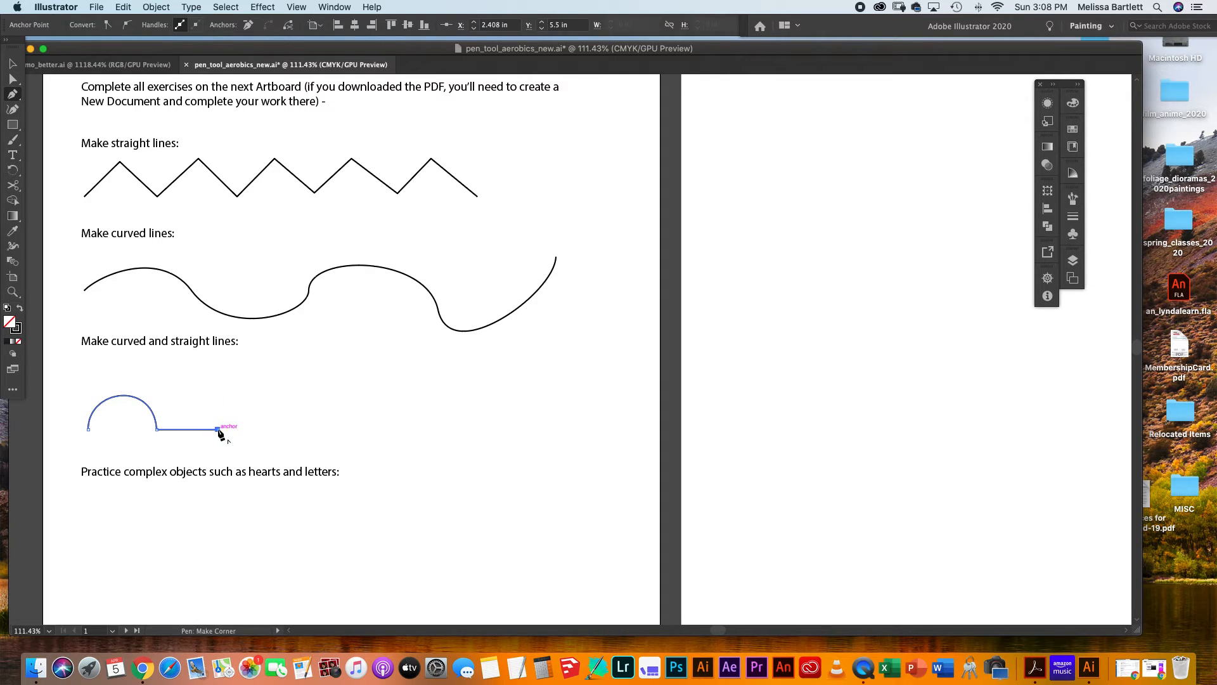
pyautogui.moveTo(218, 429); pyautogui.dragTo(217, 378)
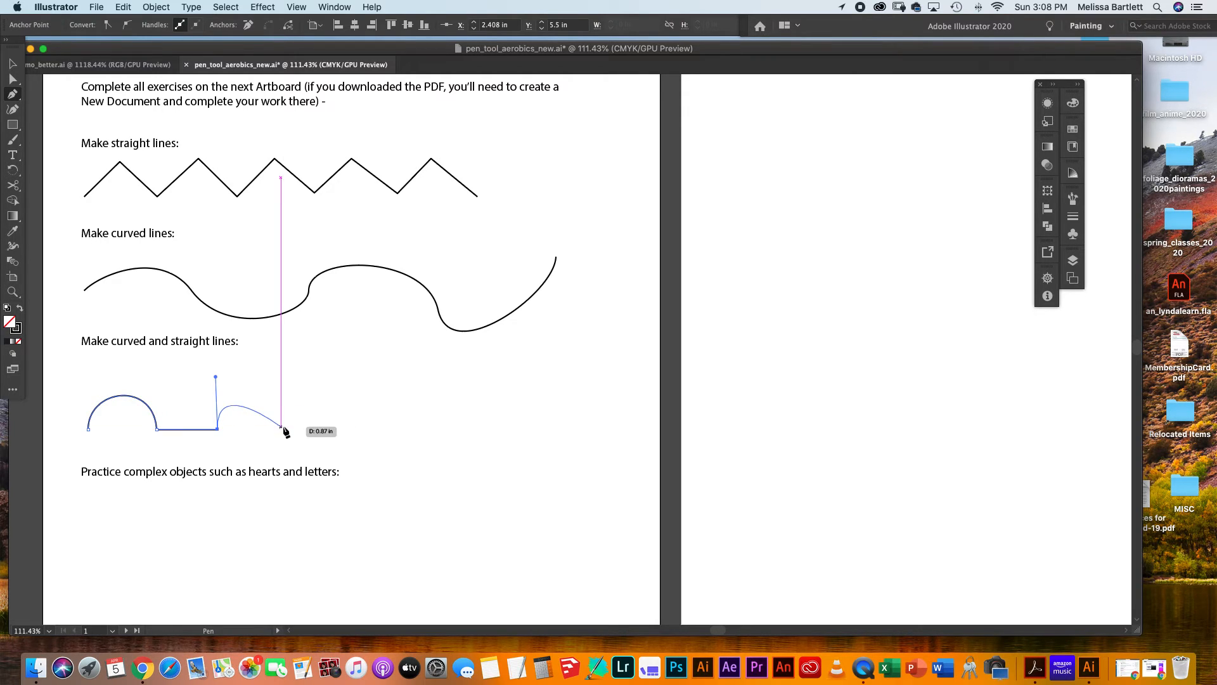
pyautogui.moveTo(284, 429); pyautogui.dragTo(284, 473)
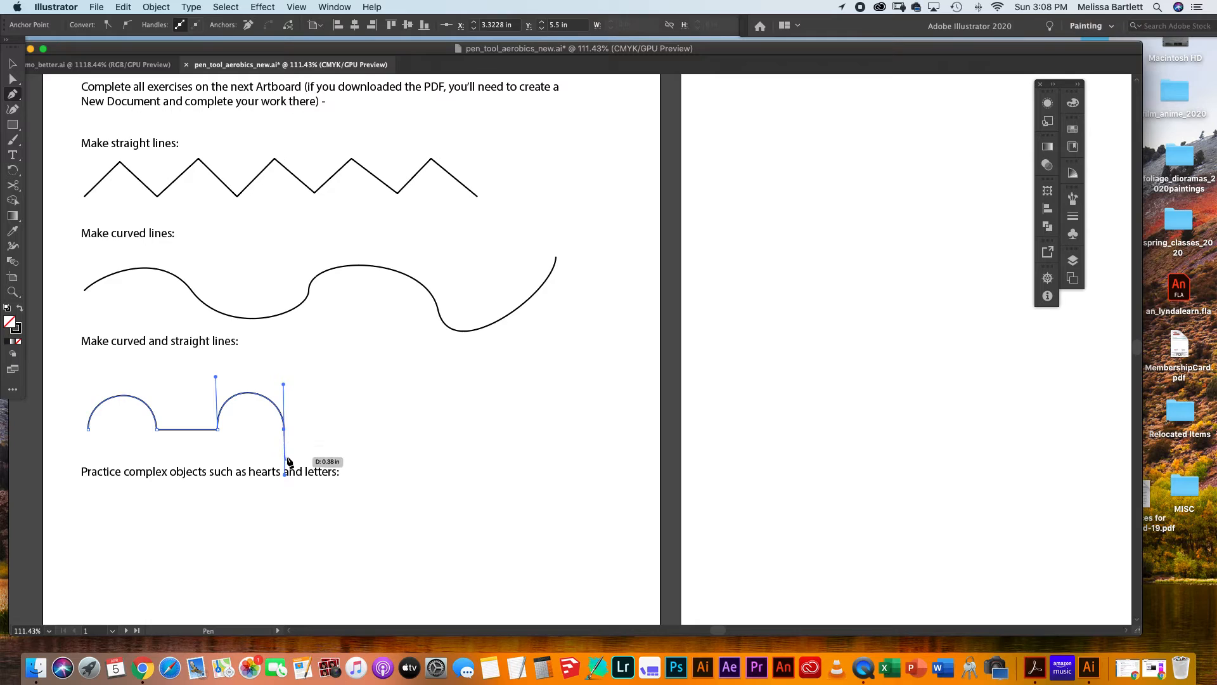
# Turn the second arch's end handle upward to form a cusp, draw an adjoining third arch, and add a straight segment about 0.9 in long
pyautogui.press('alt')
pyautogui.moveTo(285, 477); pyautogui.dragTo(284, 379)
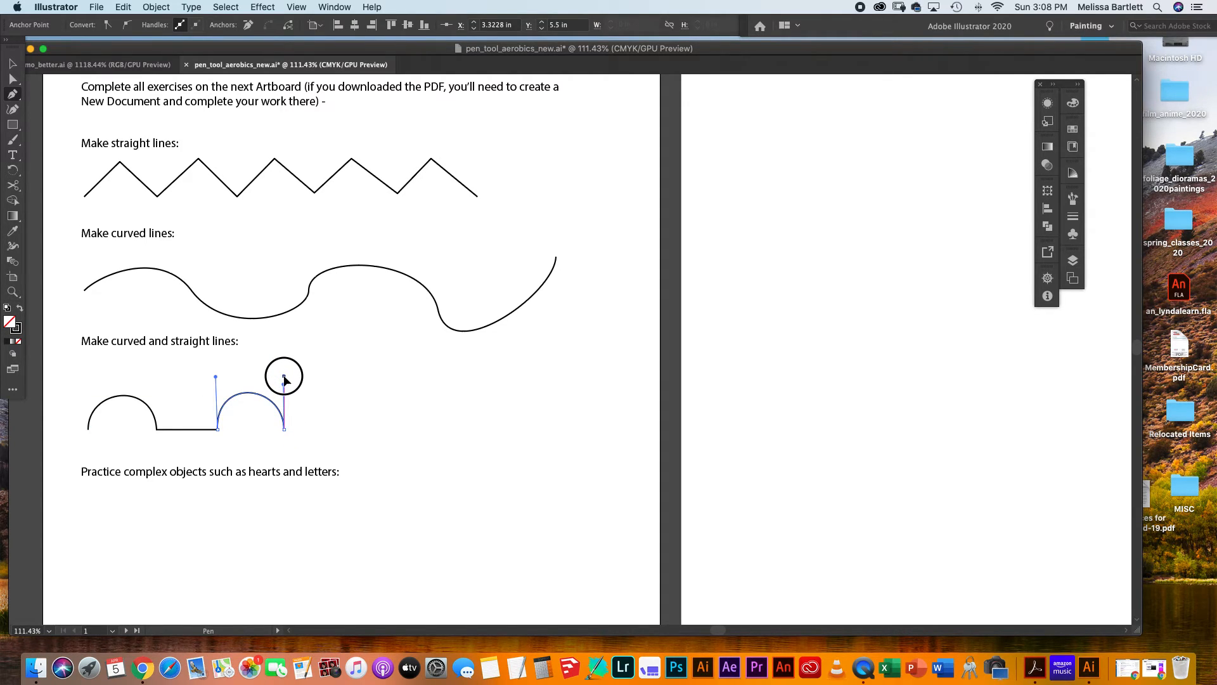
pyautogui.moveTo(284, 429)
pyautogui.mouseDown()
pyautogui.moveTo(303, 379)
pyautogui.moveTo(289, 382)
pyautogui.moveTo(295, 425)
pyautogui.mouseUp()
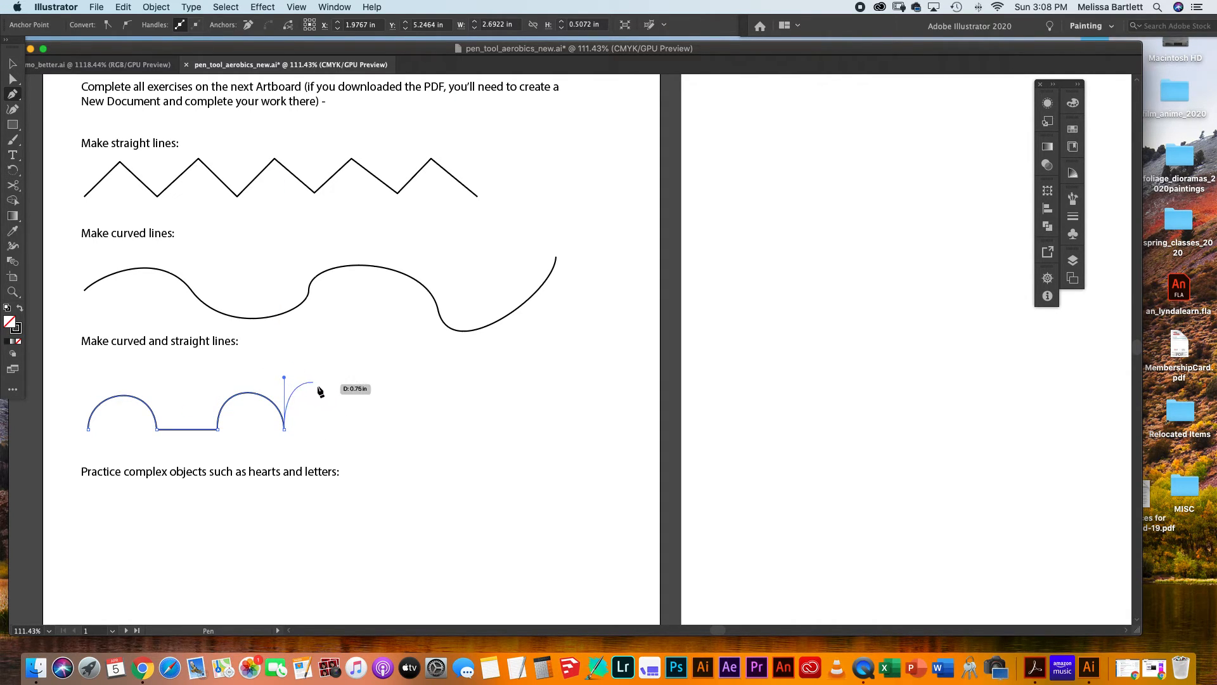
pyautogui.moveTo(347, 430); pyautogui.dragTo(348, 487)
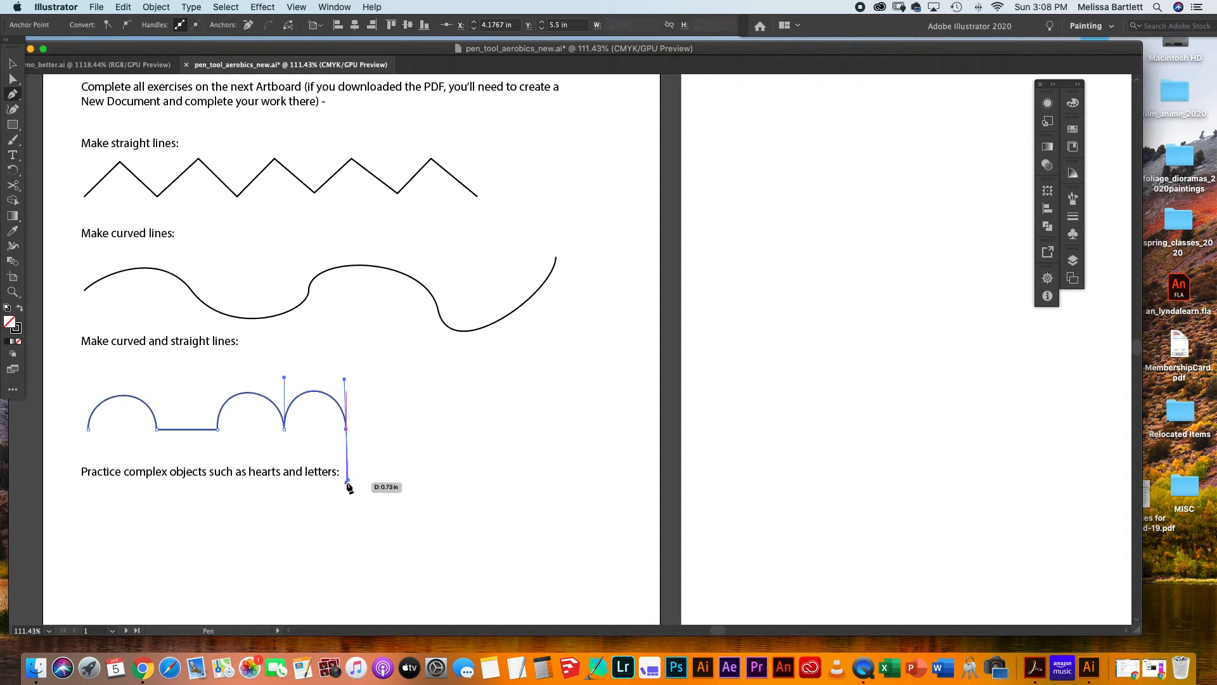
pyautogui.click(345, 430)
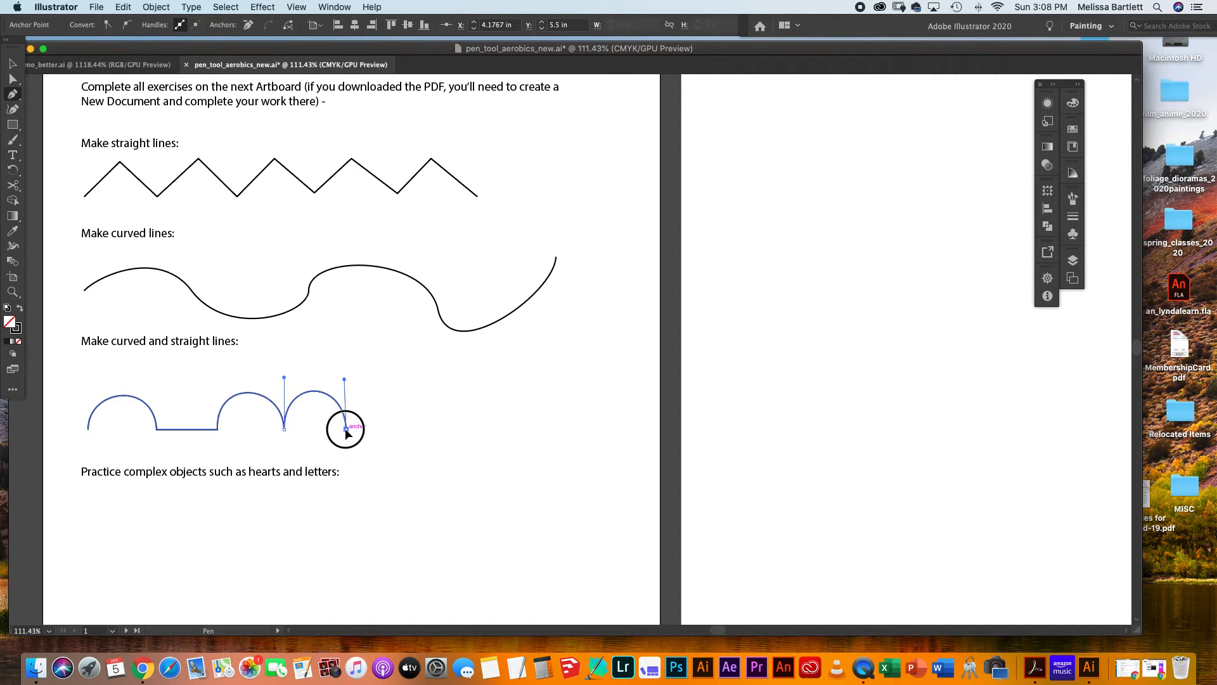
pyautogui.click(411, 430)
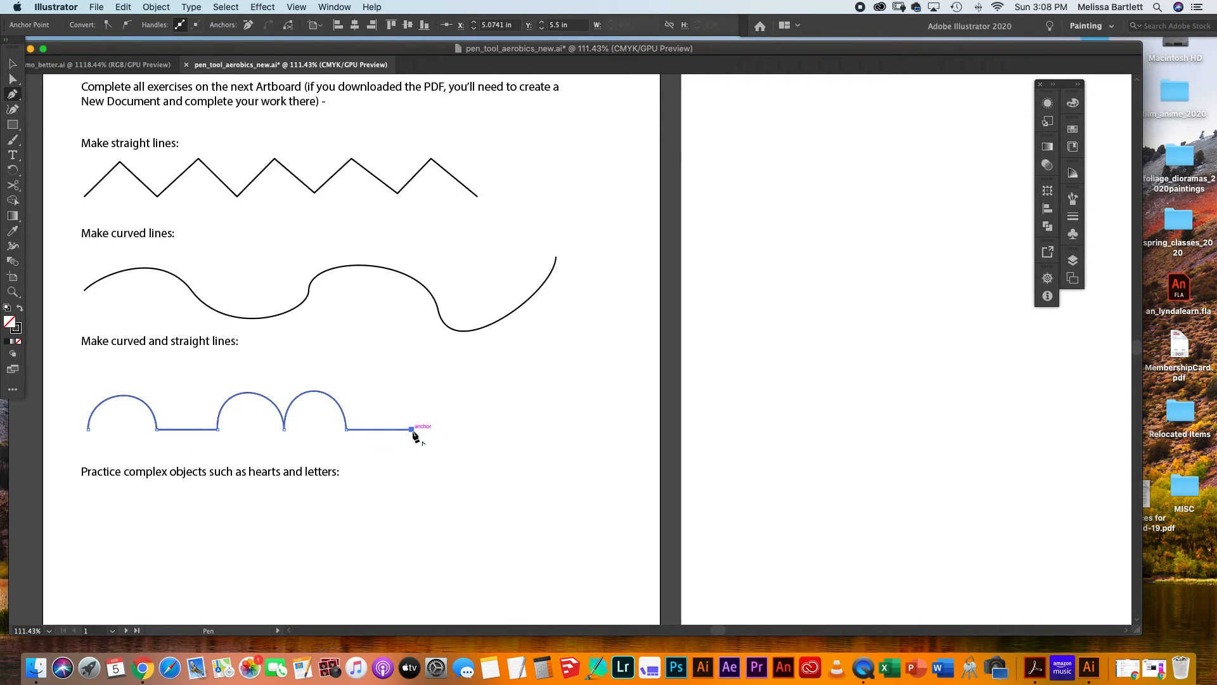
# Finish the combined path with two adjoining arches joined at a cusp, each about 0.8 to 0.9 in wide, and switch to the Selection tool
pyautogui.moveTo(411, 429); pyautogui.dragTo(410, 385)
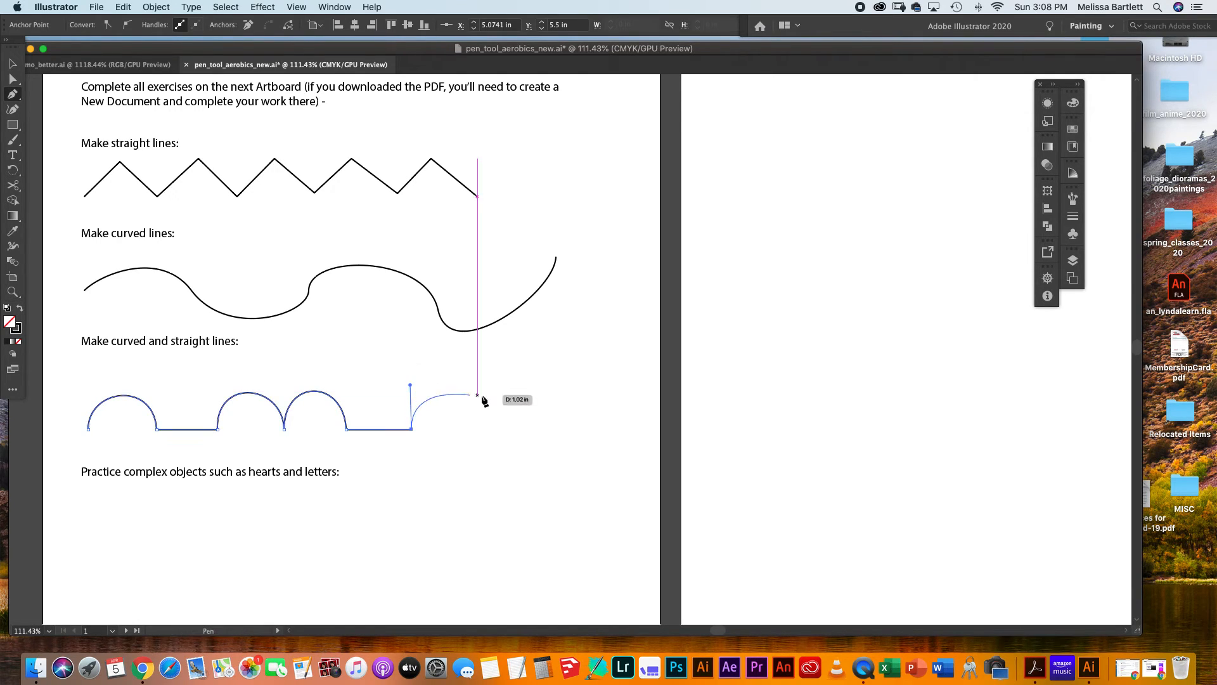
pyautogui.moveTo(477, 430); pyautogui.dragTo(475, 369)
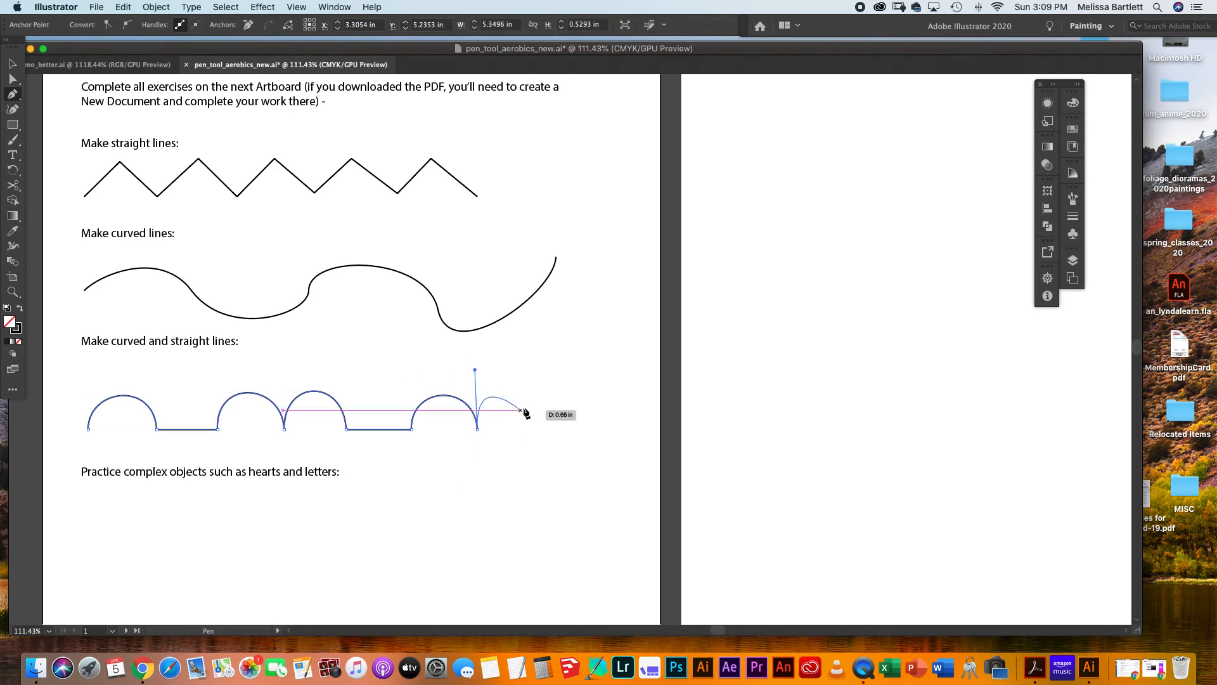
pyautogui.moveTo(534, 430); pyautogui.dragTo(534, 476)
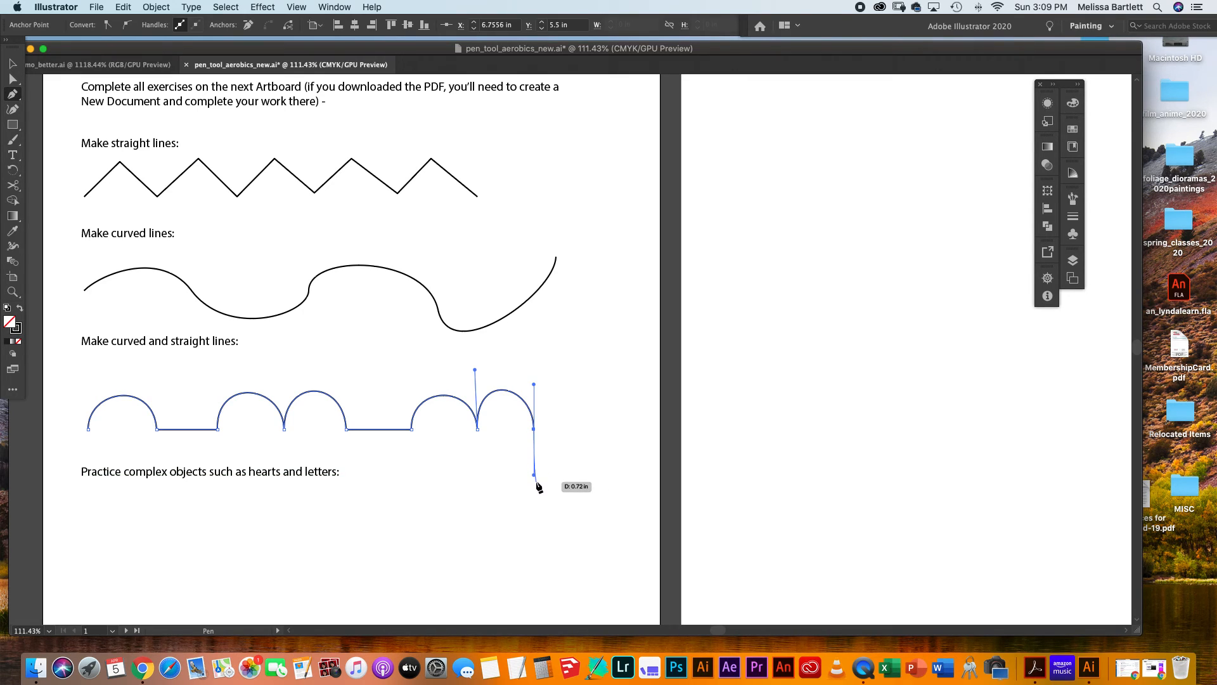
pyautogui.press('v')
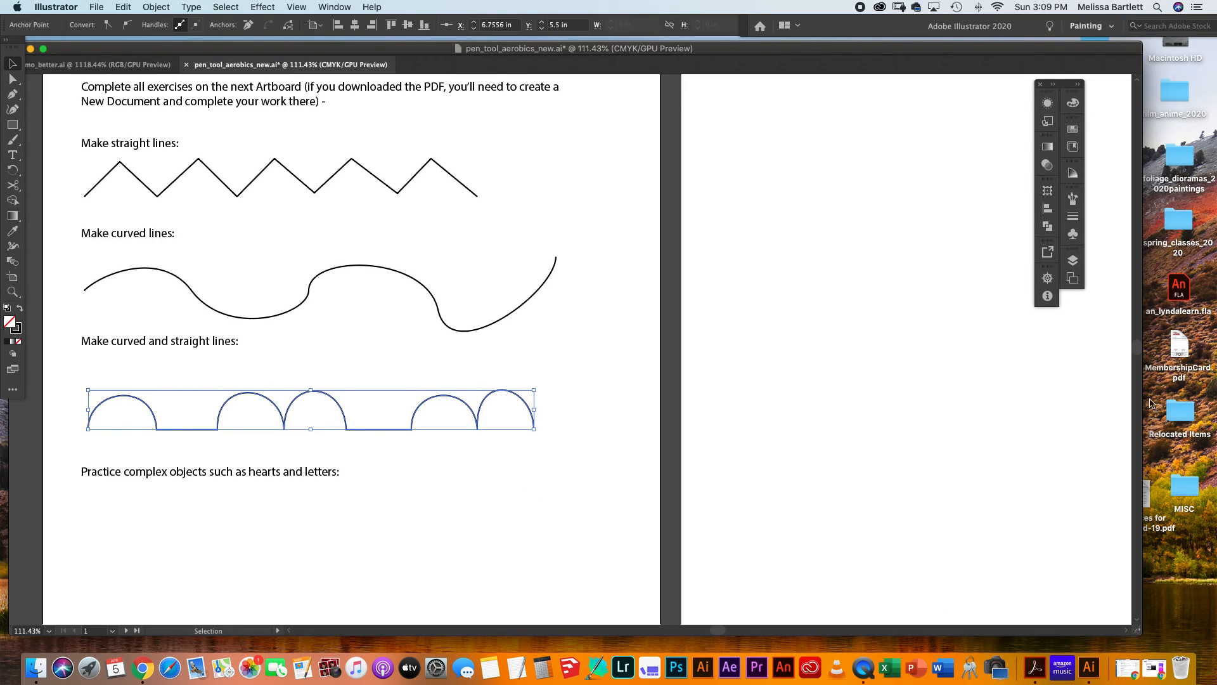
pyautogui.moveTo(1139, 347); pyautogui.dragTo(1135, 384)
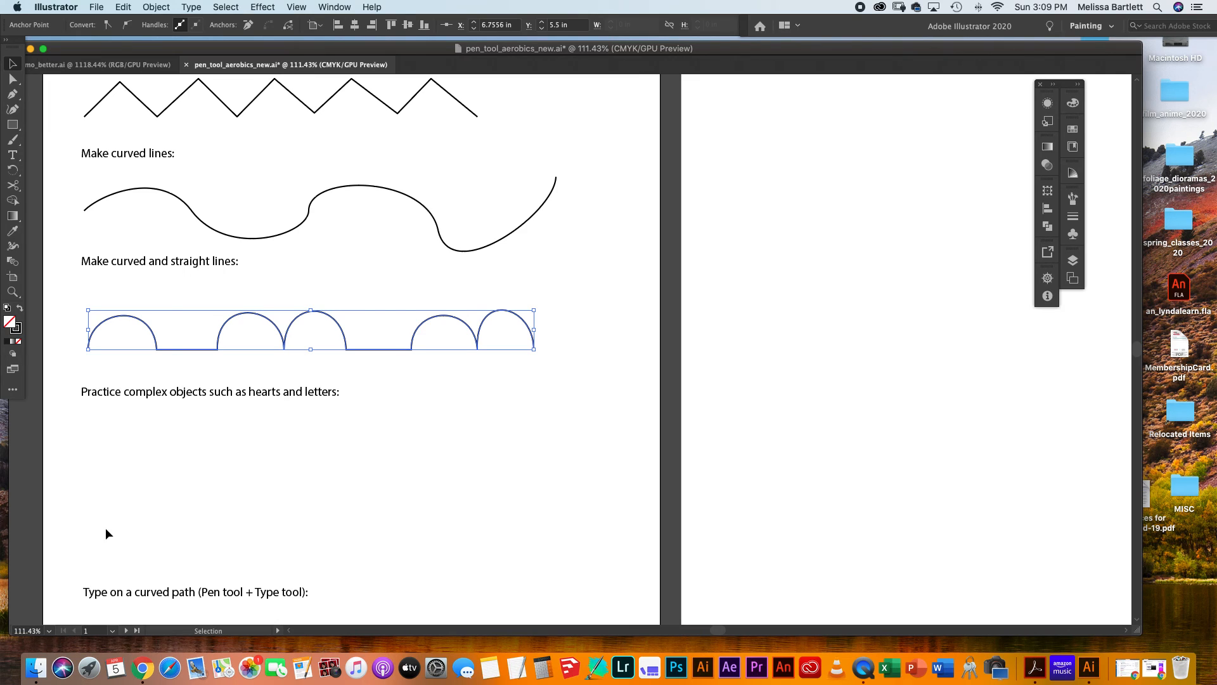
pyautogui.scroll(-5, 1134, 355)
pyautogui.scroll(5, 1135, 350)
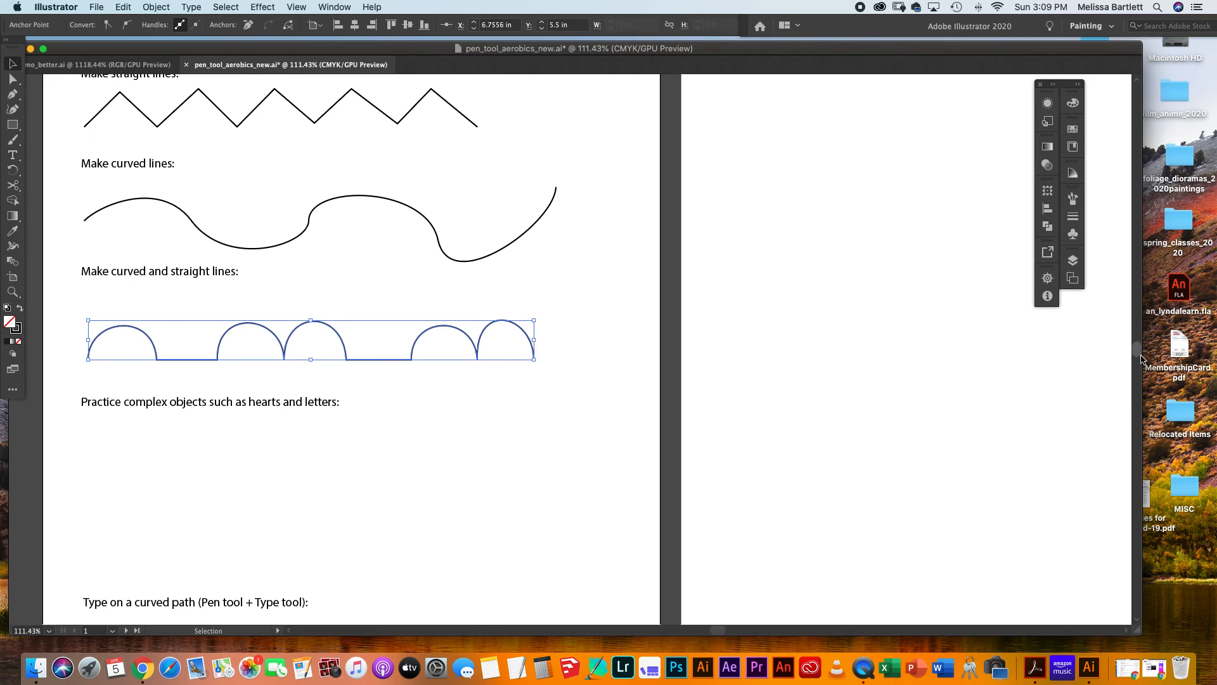
pyautogui.scroll(3, 1135, 345)
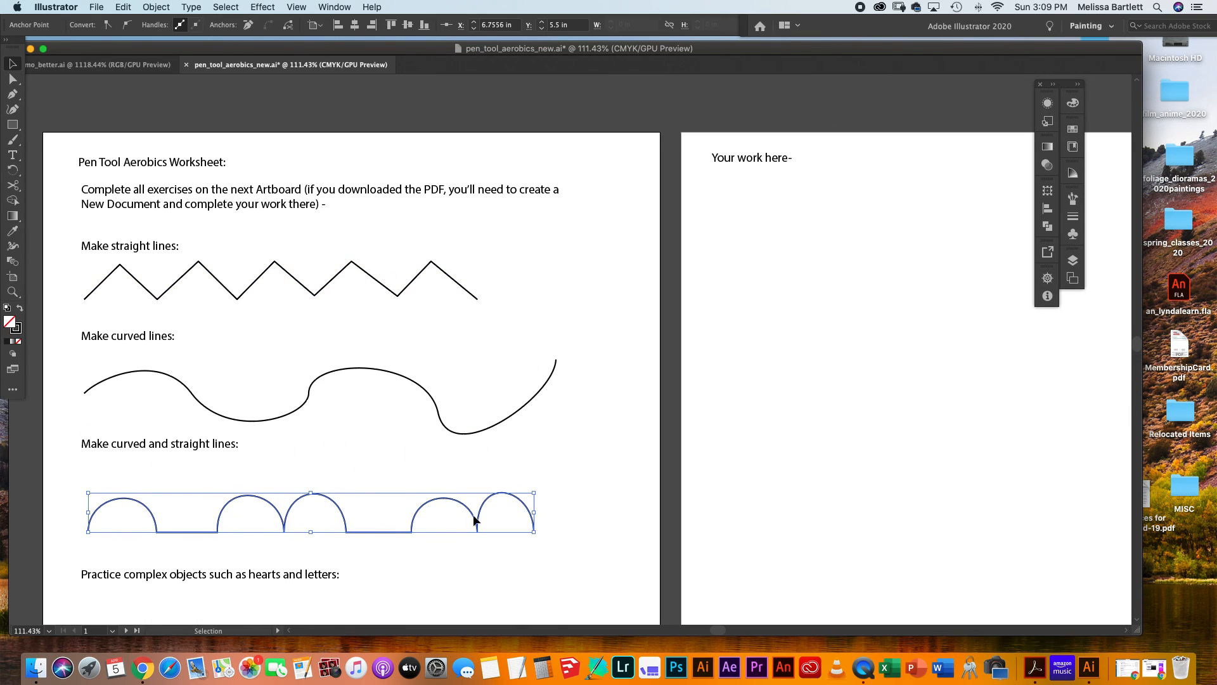